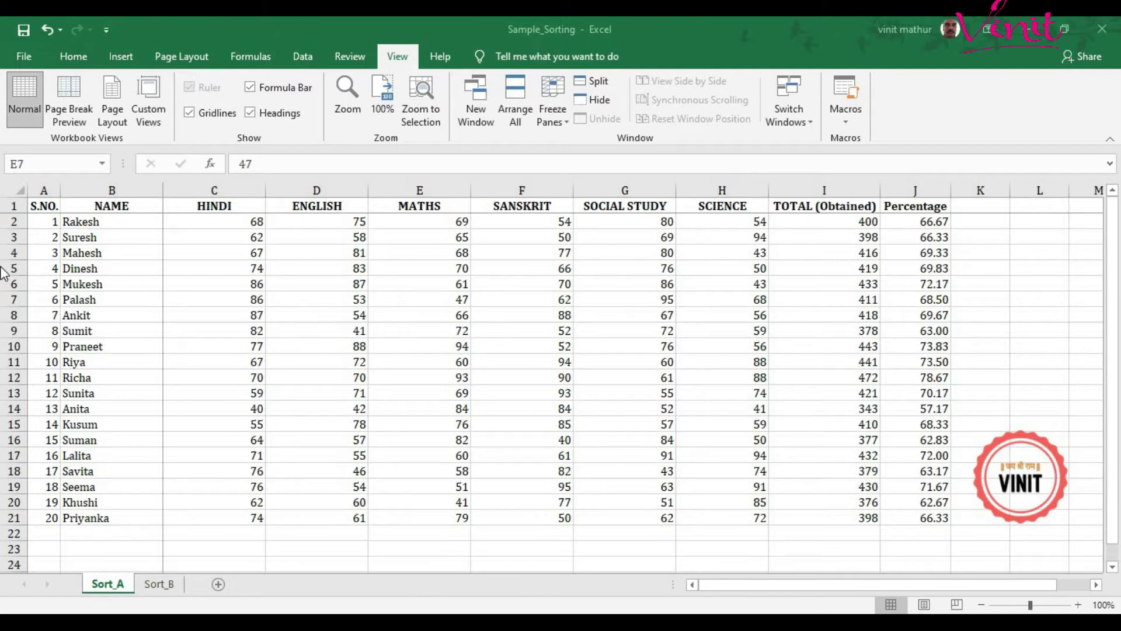
- Apply all borders to the whole marks table, range A1:J21, on the Sort_A sheet
left_click(40, 206)
left_click_drag(40, 207, 894, 517)
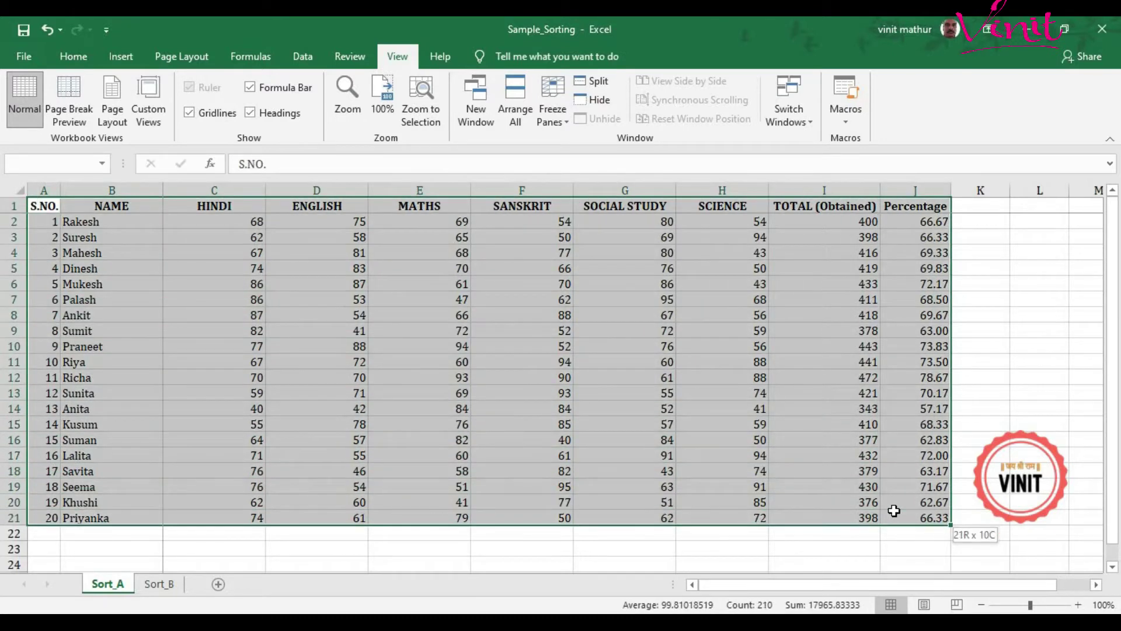
left_click(85, 58)
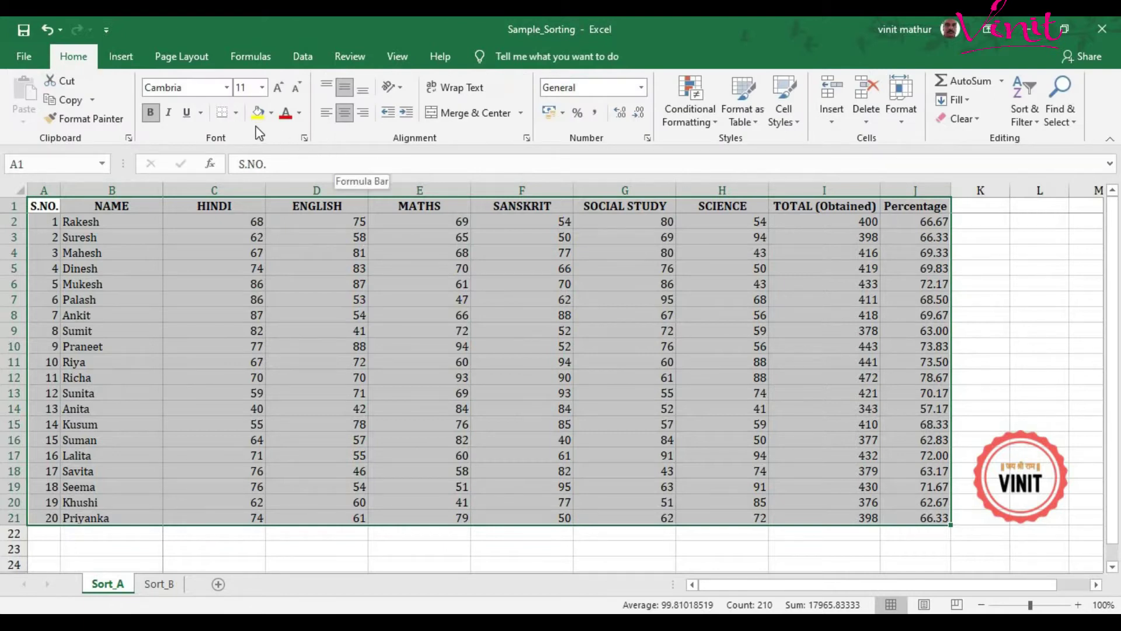
left_click(236, 113)
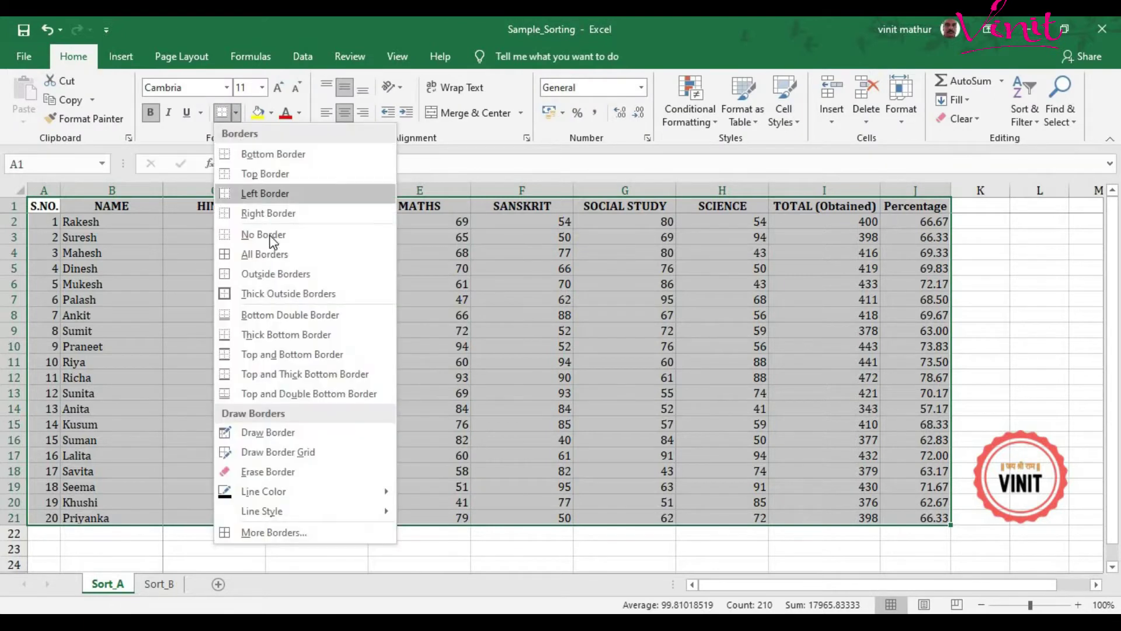
left_click(279, 254)
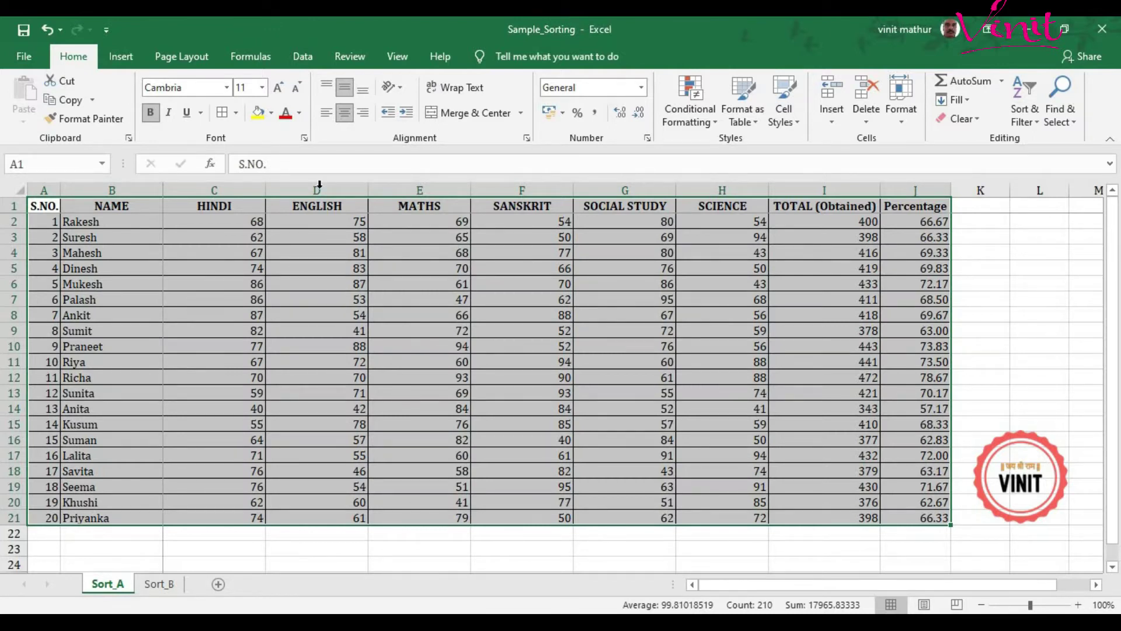
left_click(294, 59)
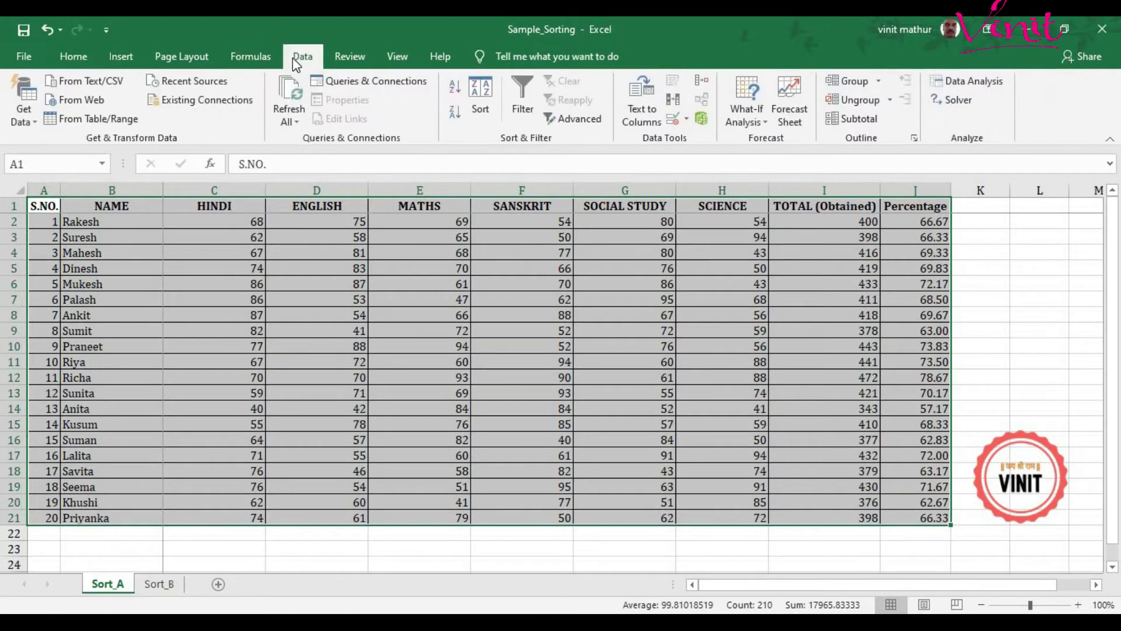
left_click(480, 125)
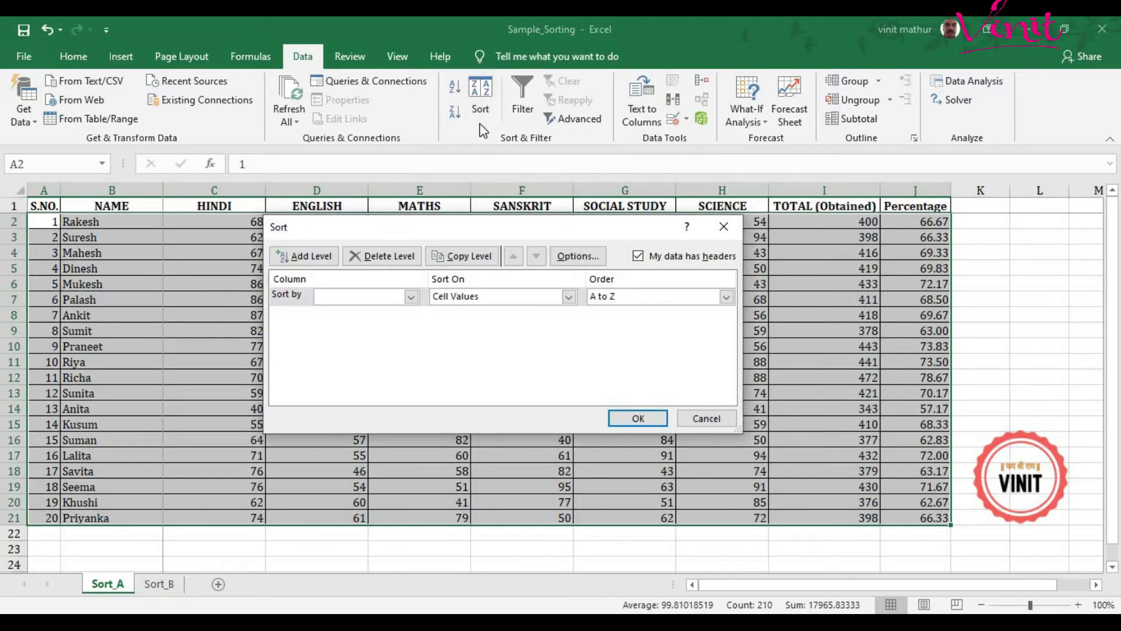
left_click(725, 228)
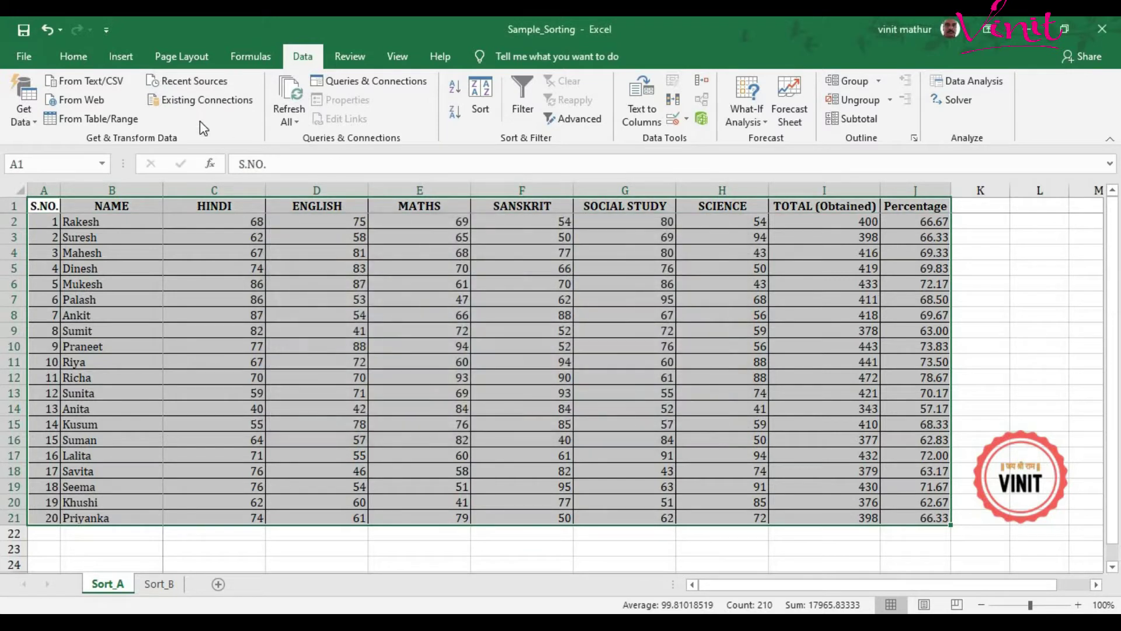
left_click(73, 56)
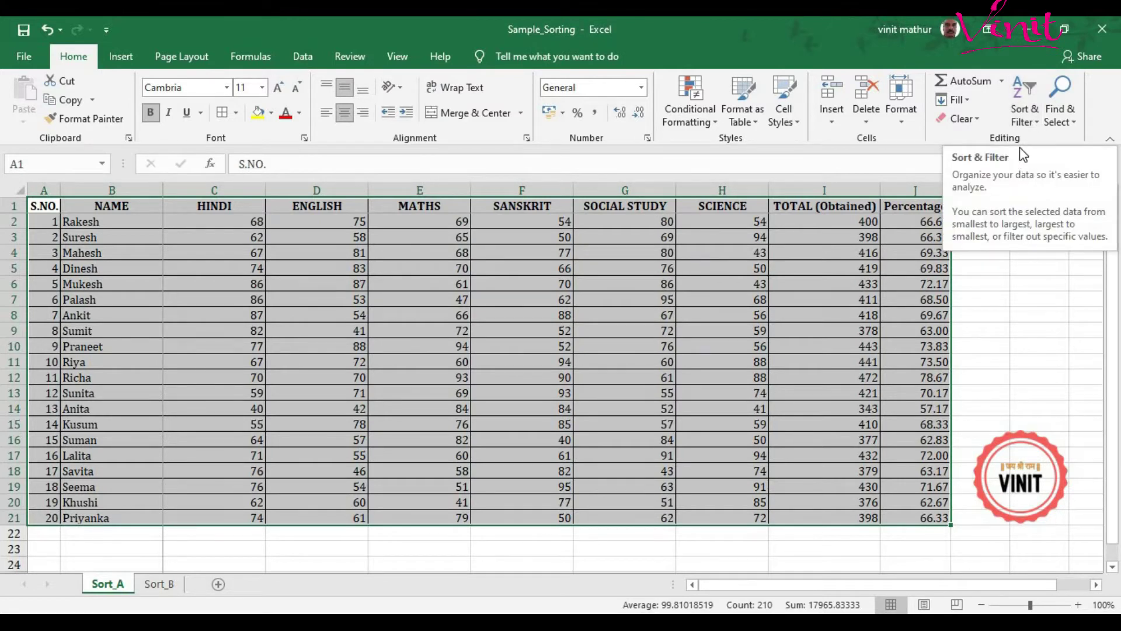
left_click(1036, 124)
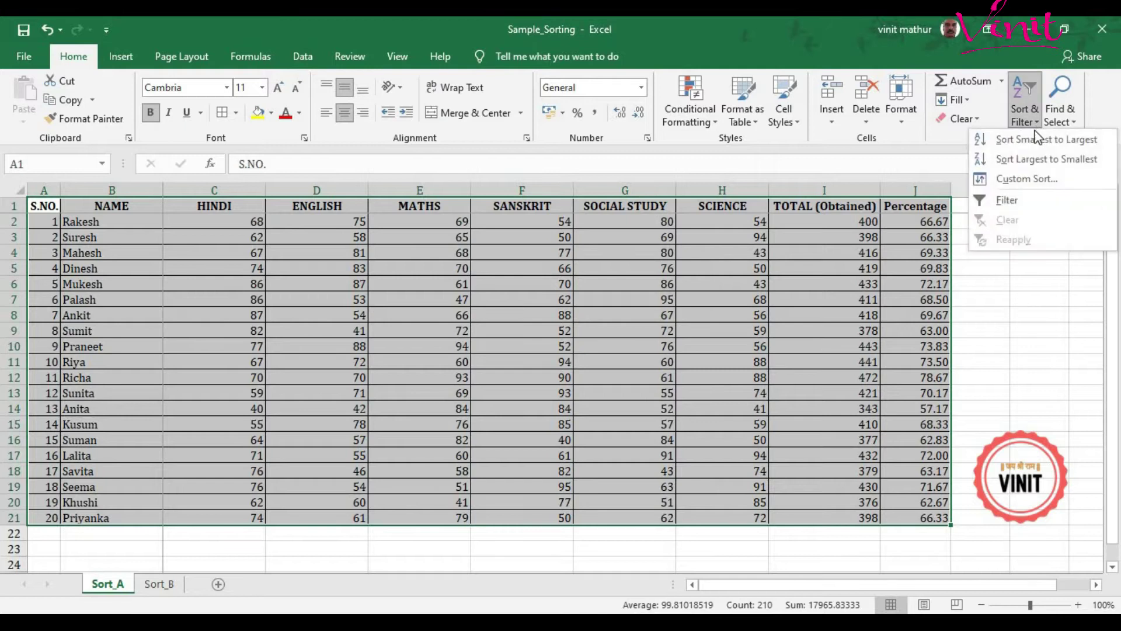
left_click(1028, 179)
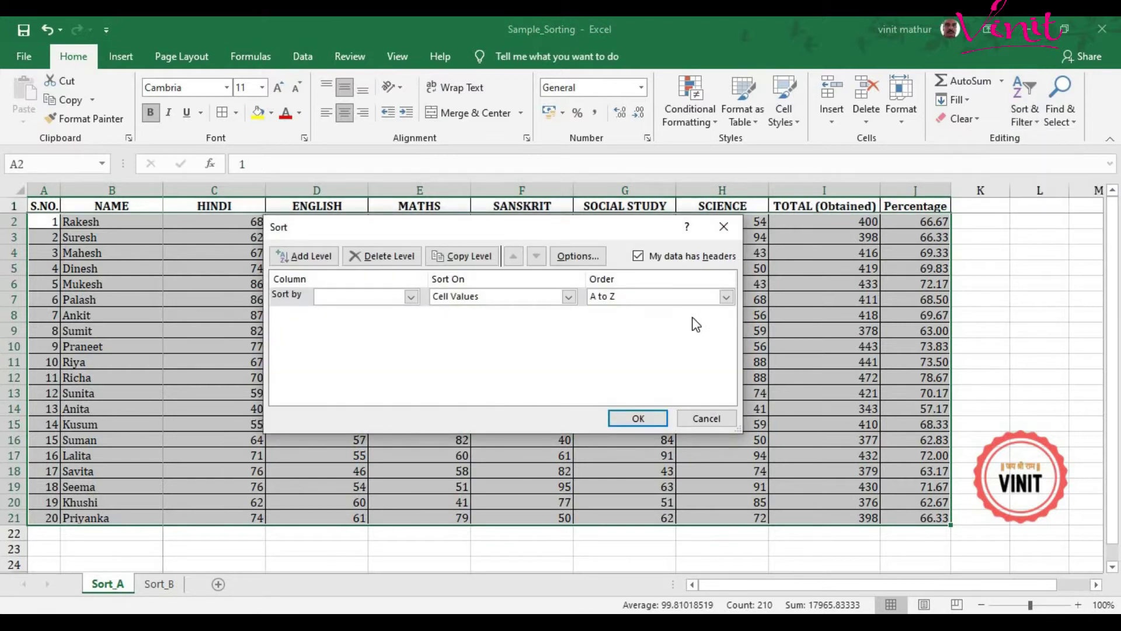
left_click(735, 226)
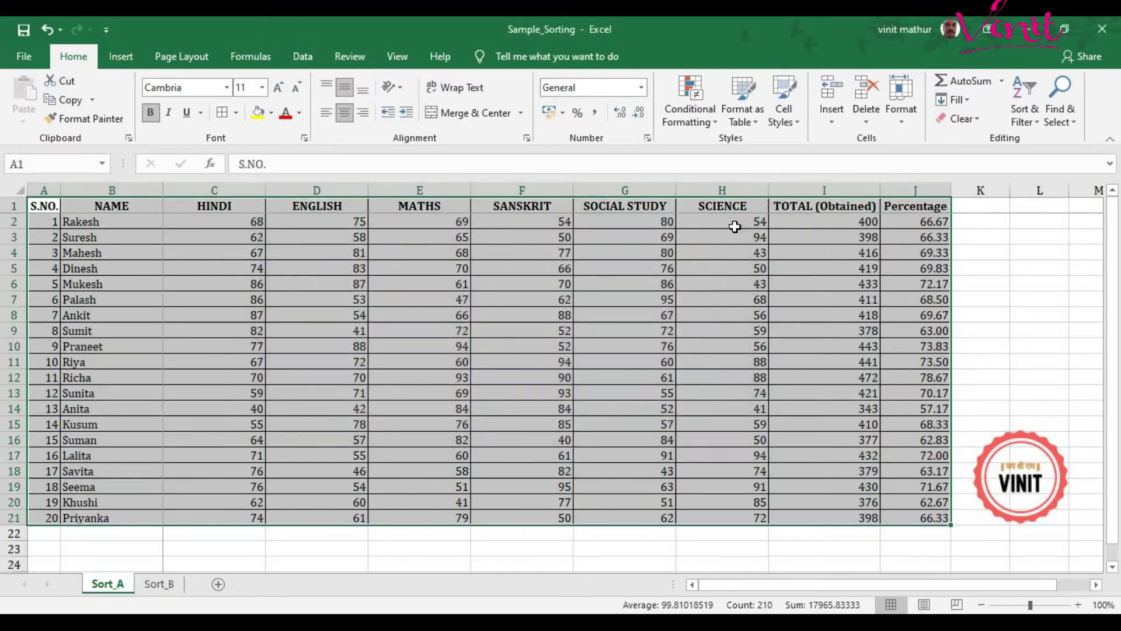
left_click(1027, 117)
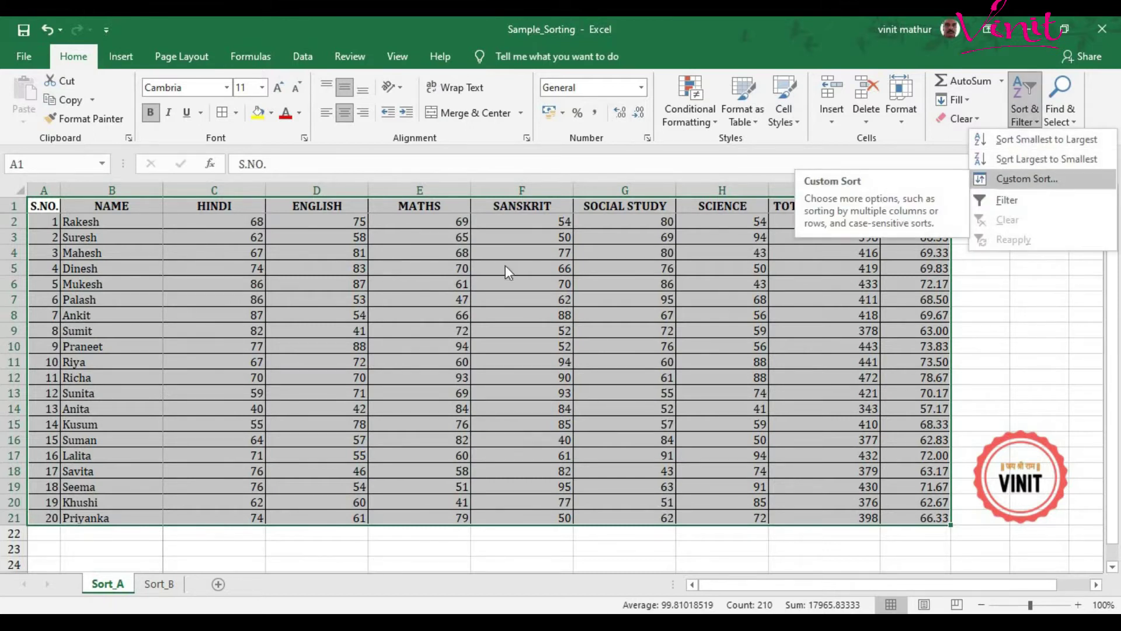
- Sort the marks table by TOTAL (Obtained) on cell values, Largest to Smallest, treating the first row as headers
left_click(304, 58)
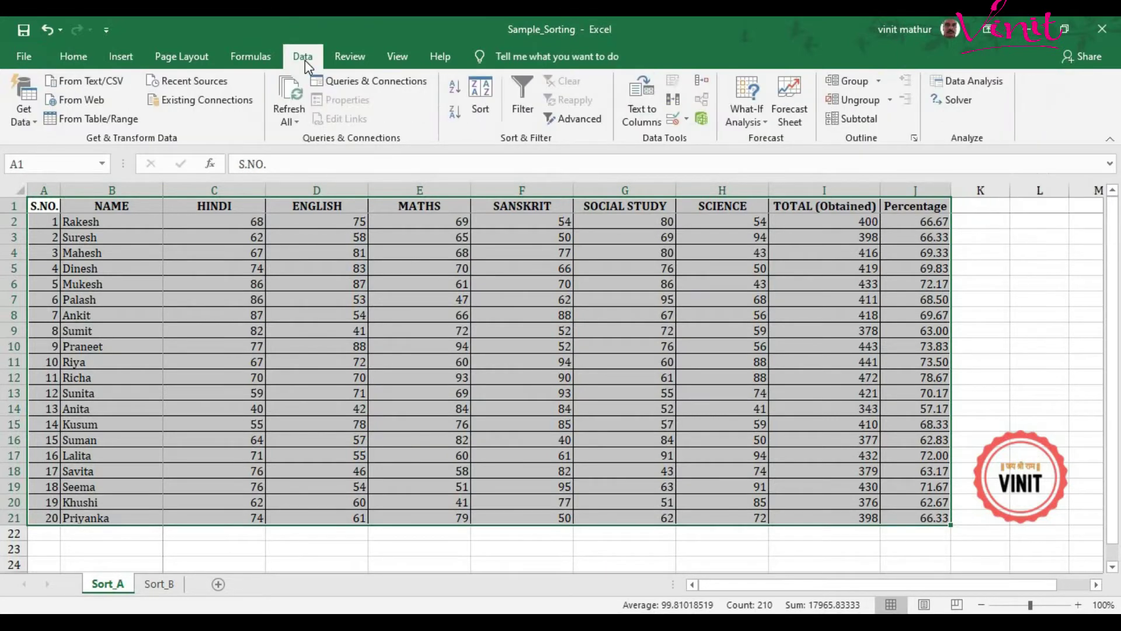
left_click(480, 111)
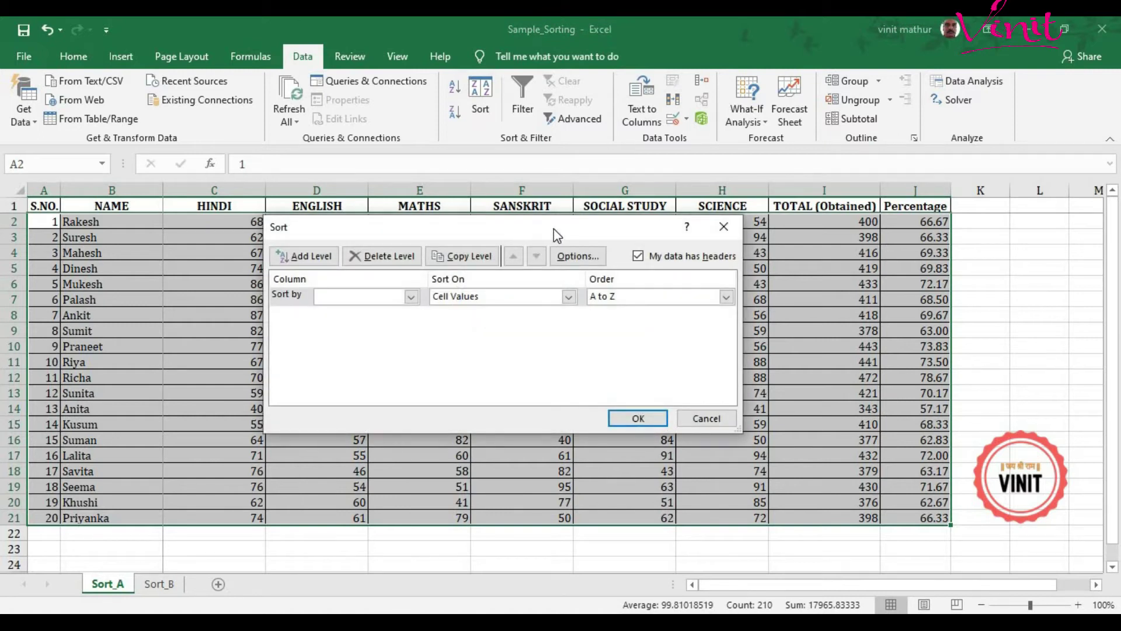
left_click_drag(554, 228, 556, 234)
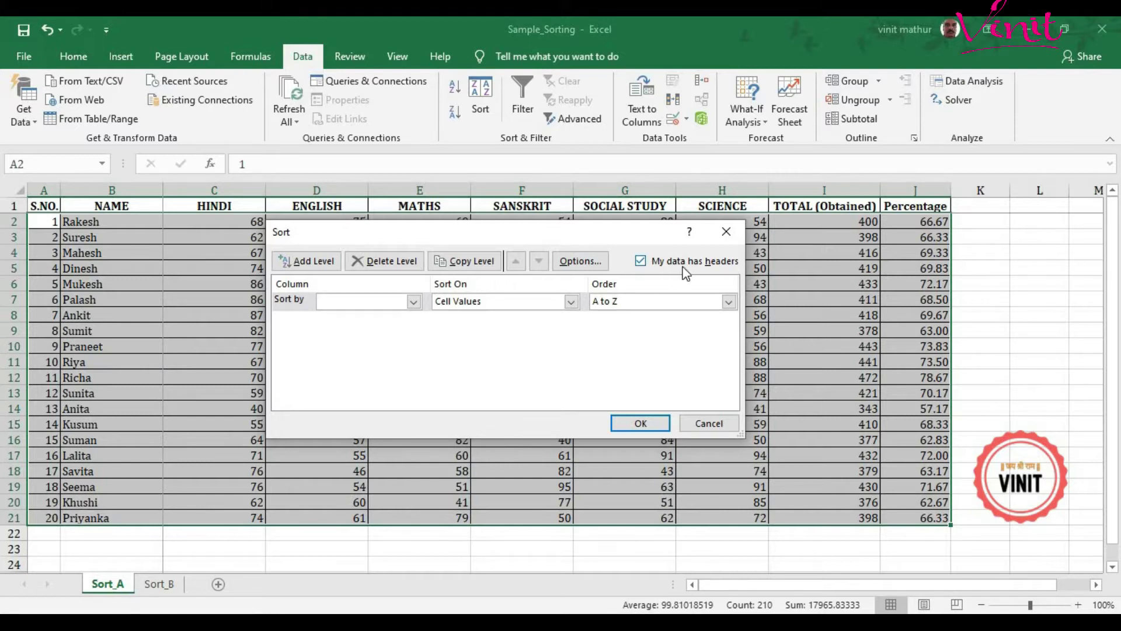
left_click(641, 261)
left_click(641, 261)
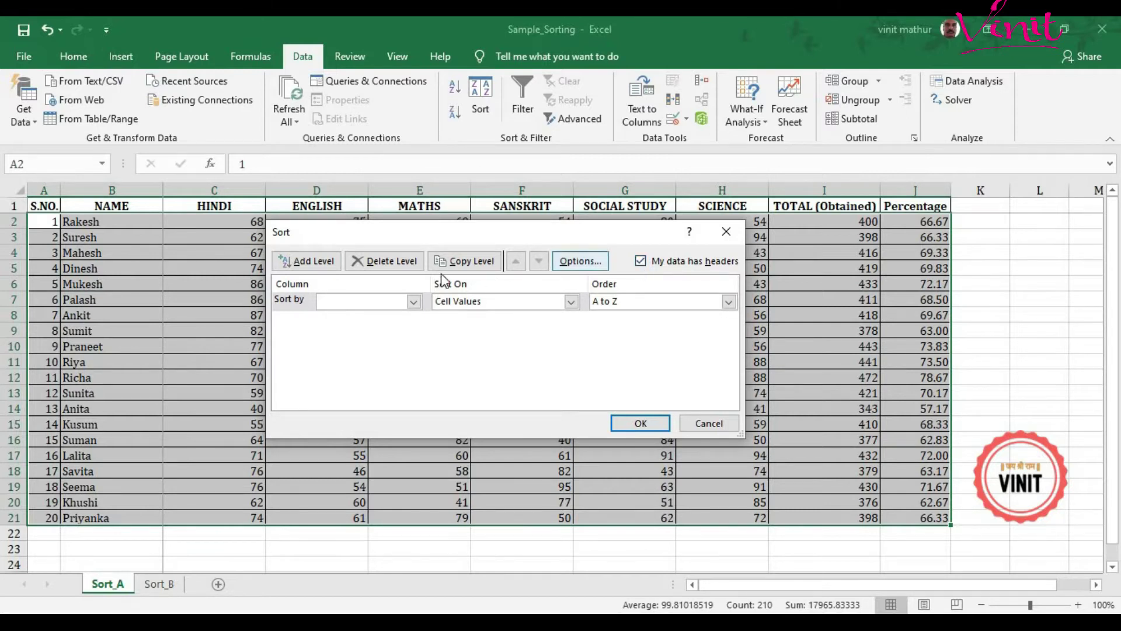
left_click(412, 302)
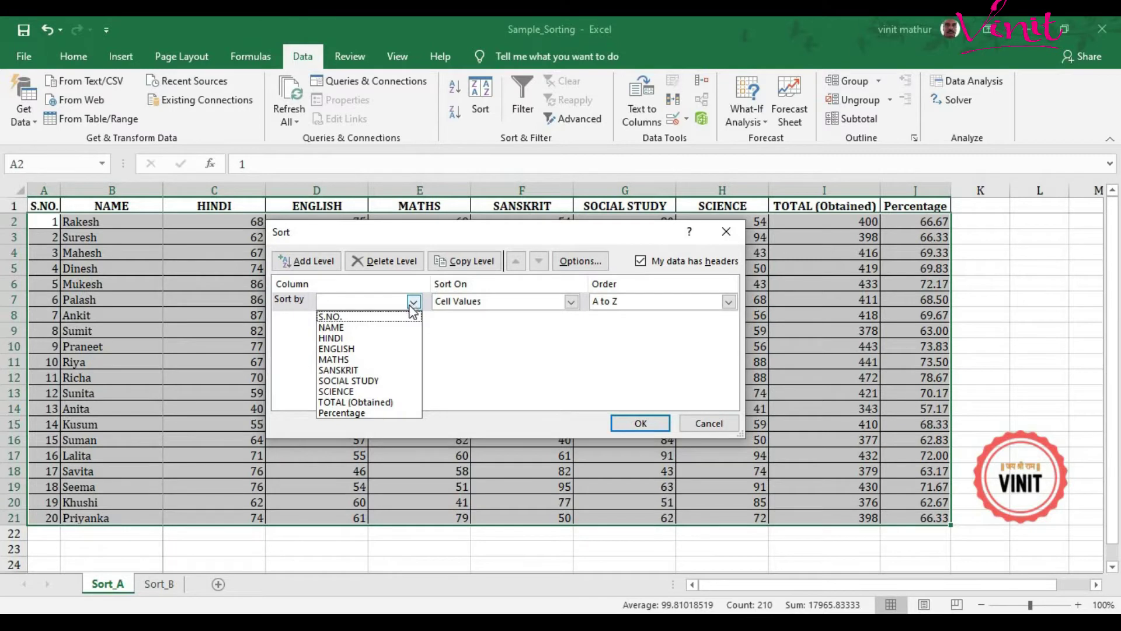
left_click(378, 403)
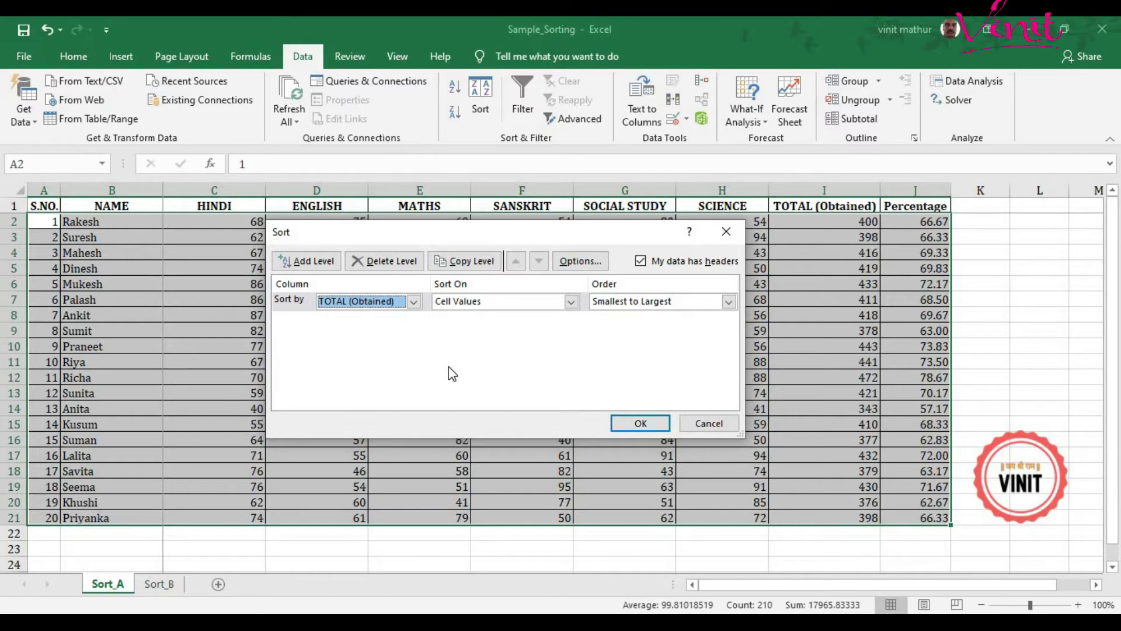
left_click(729, 302)
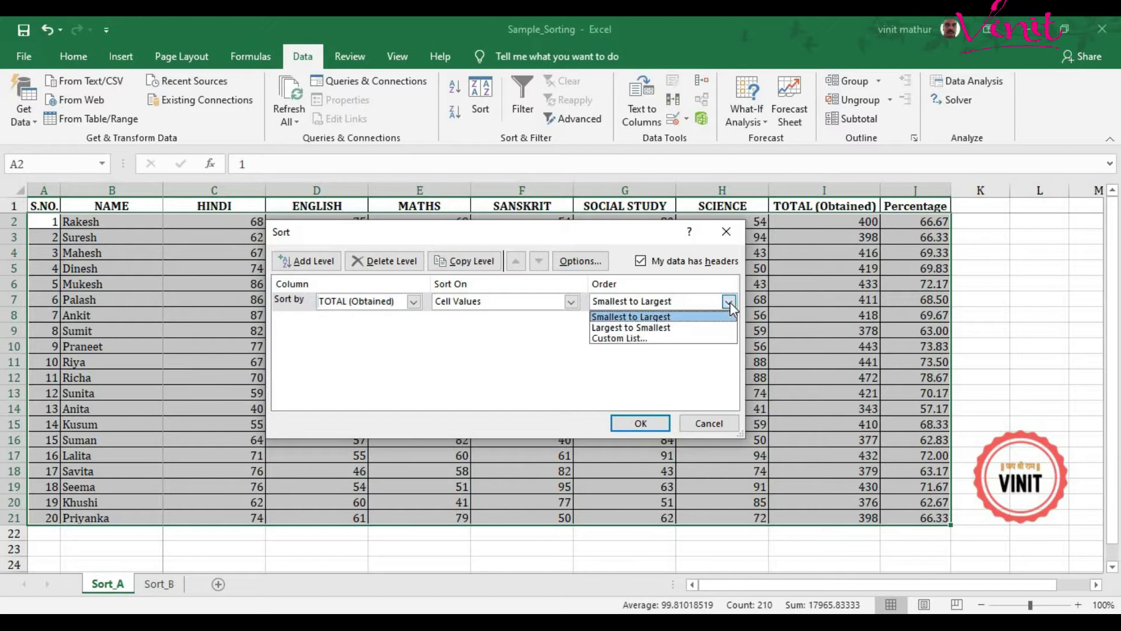
left_click(658, 328)
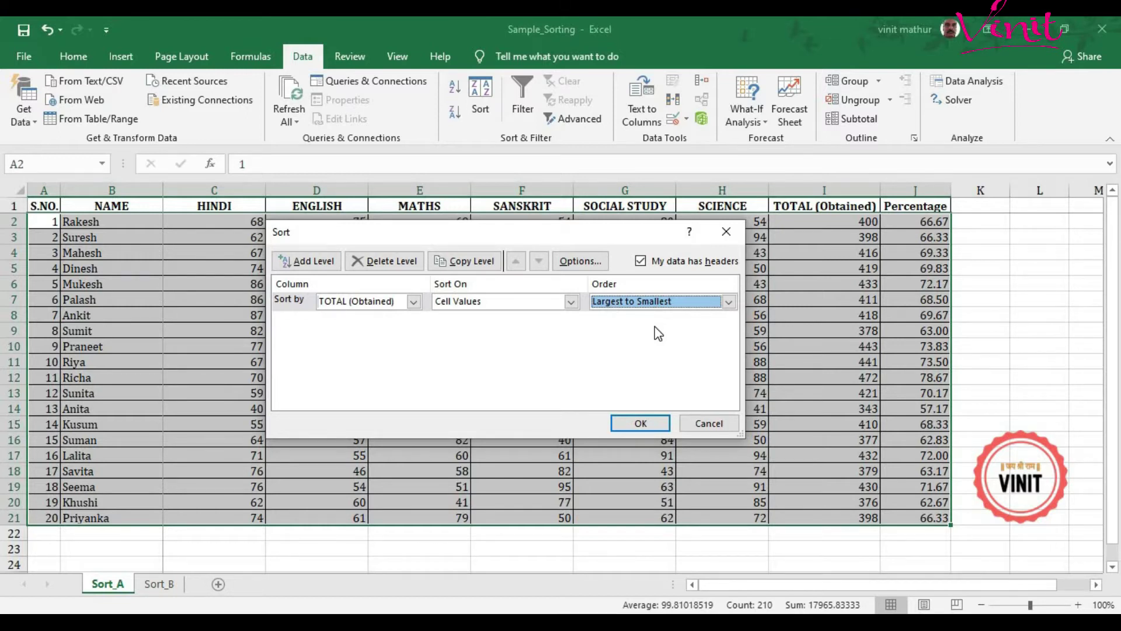
left_click(641, 428)
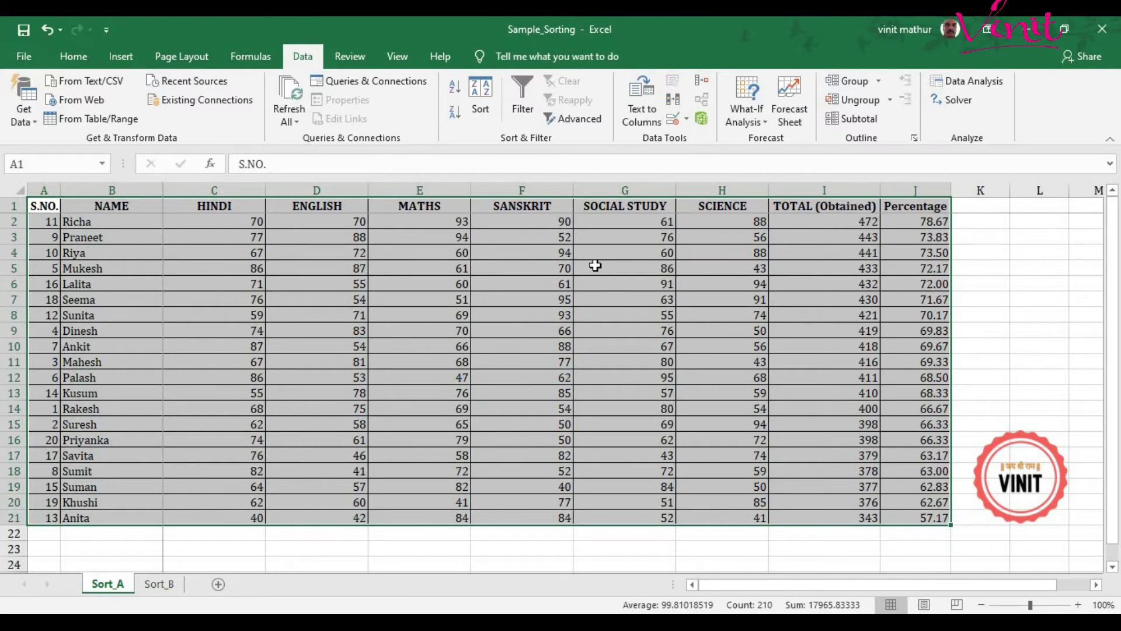
- Add a second sort level by HINDI on cell values, Largest to Smallest, beneath TOTAL (Obtained), and apply the sort
left_click(480, 111)
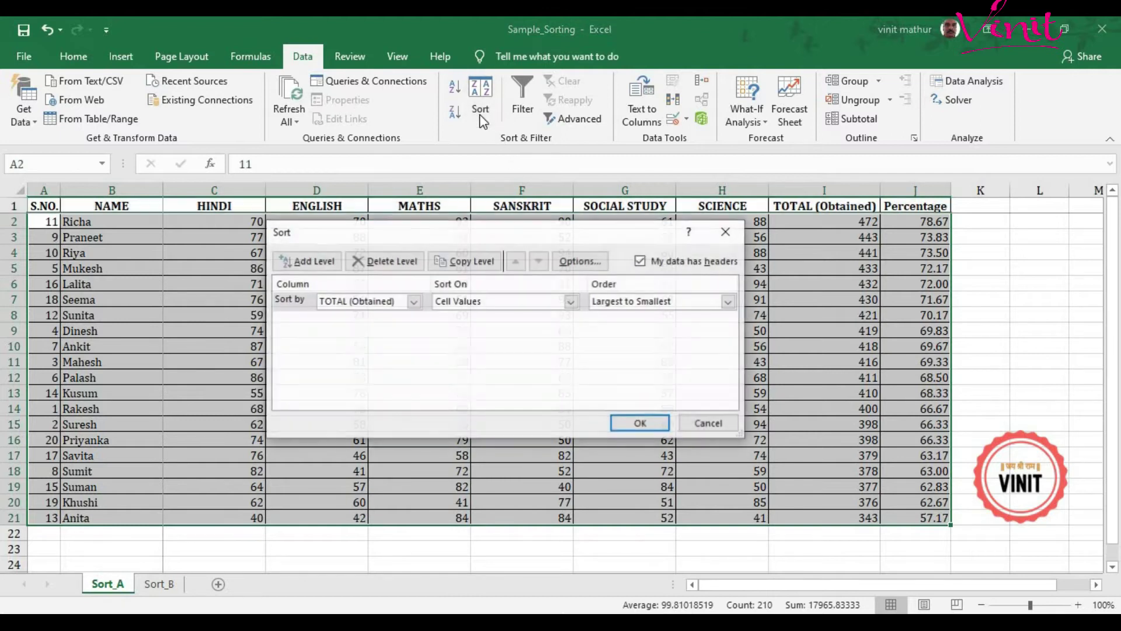
left_click_drag(496, 226, 542, 172)
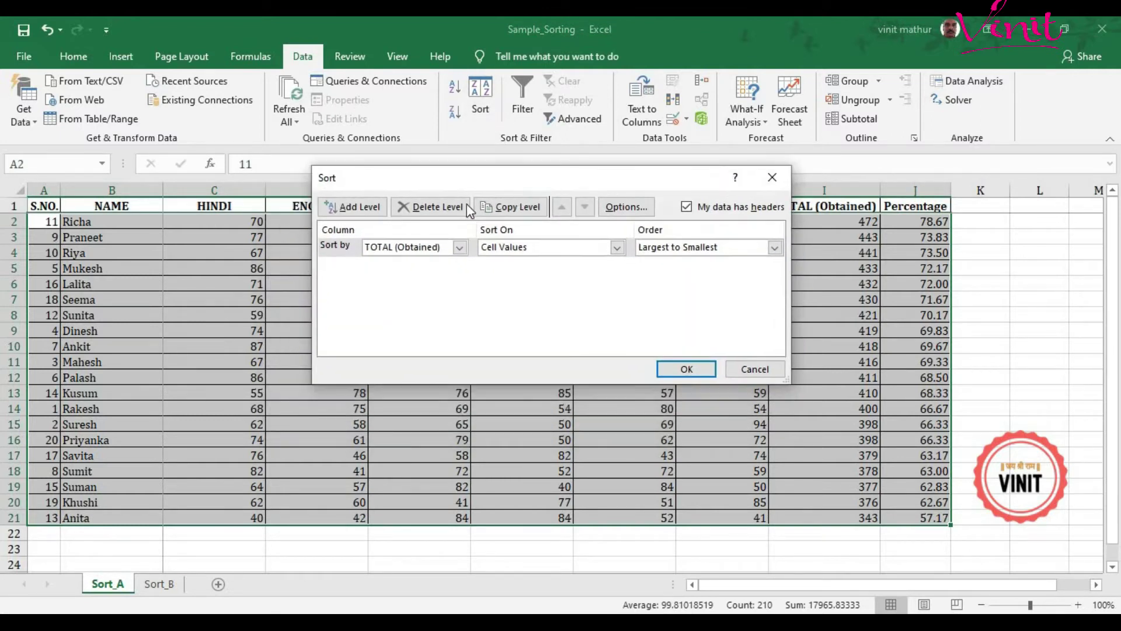
left_click(371, 214)
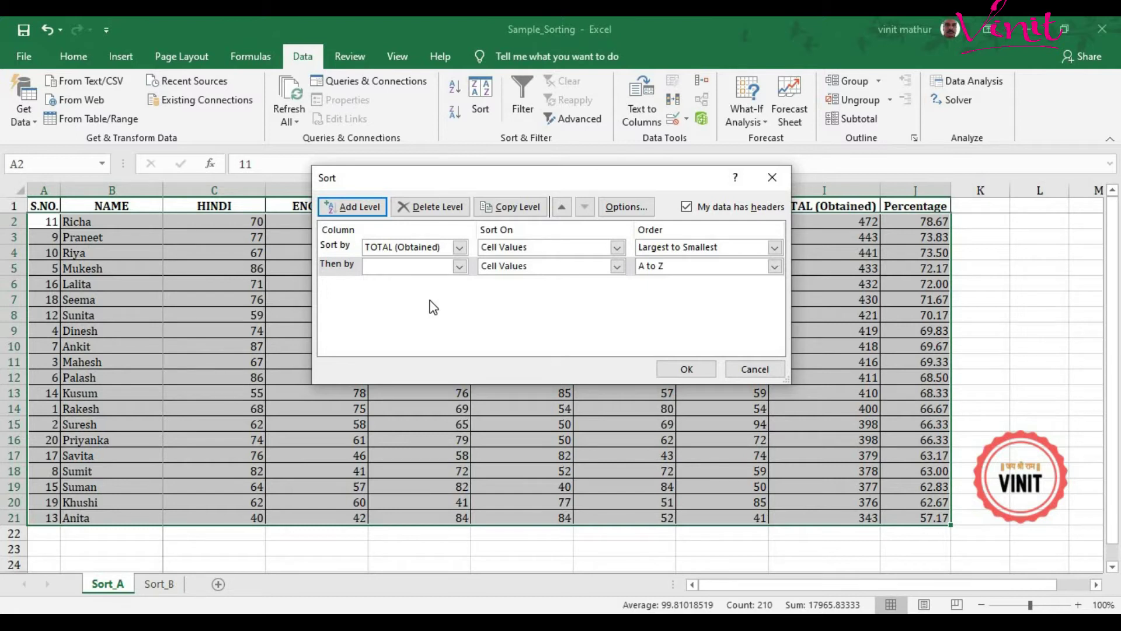
left_click(459, 267)
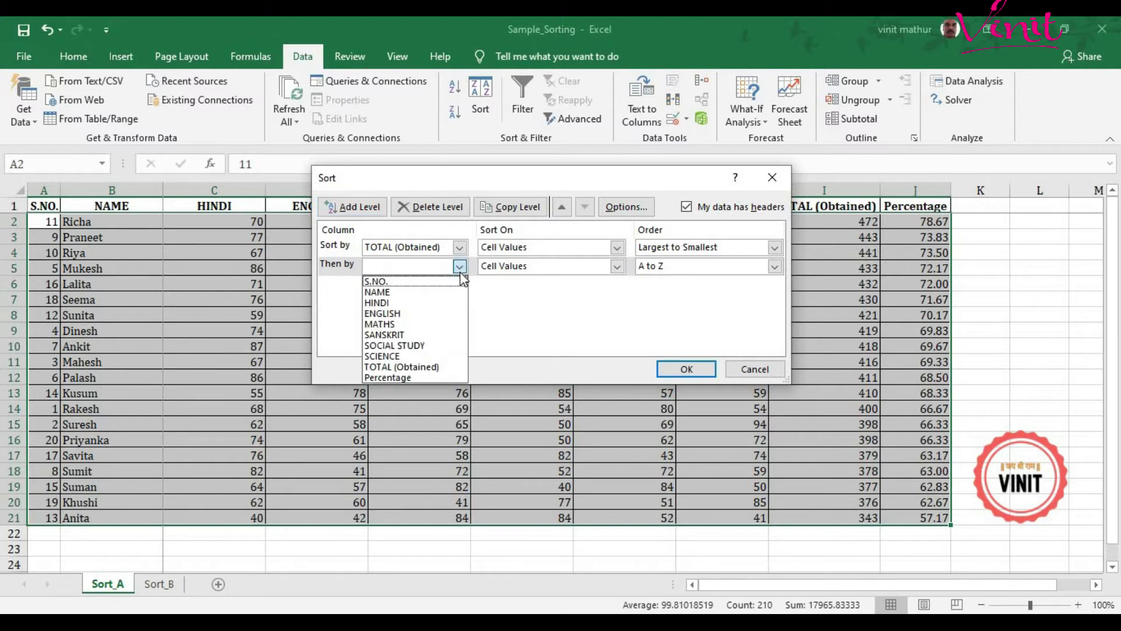
left_click(393, 301)
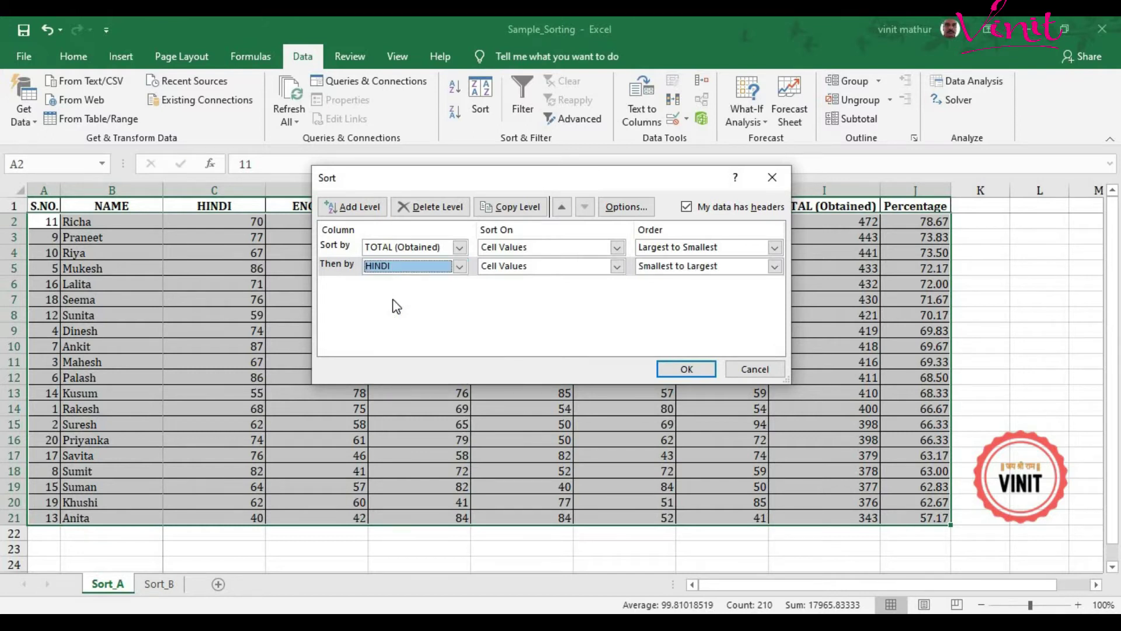
left_click(674, 271)
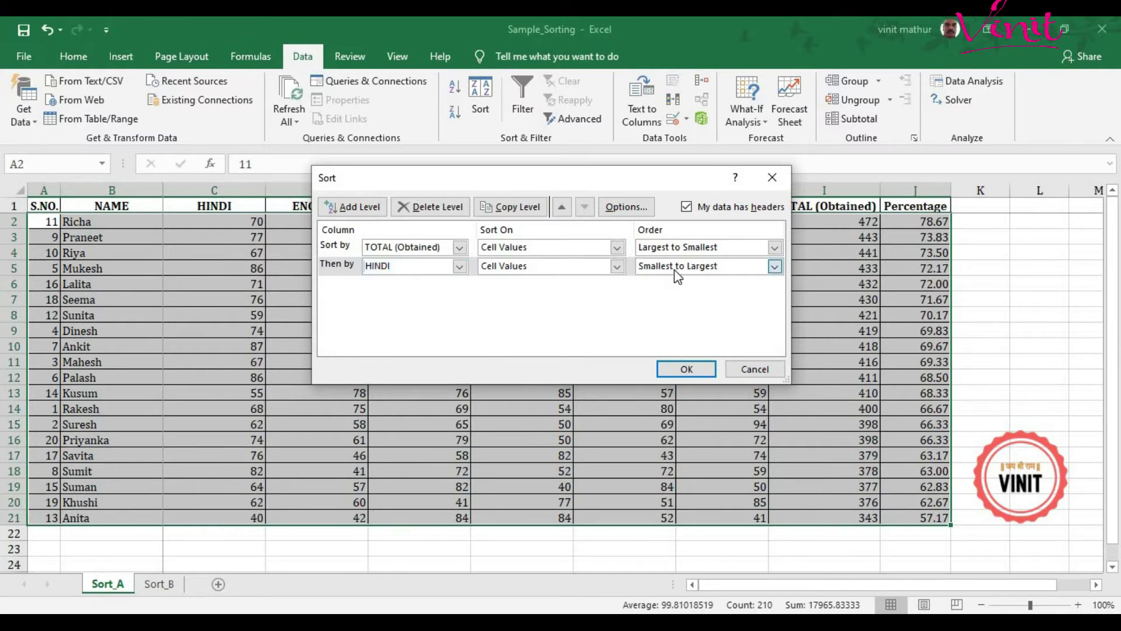
left_click(668, 292)
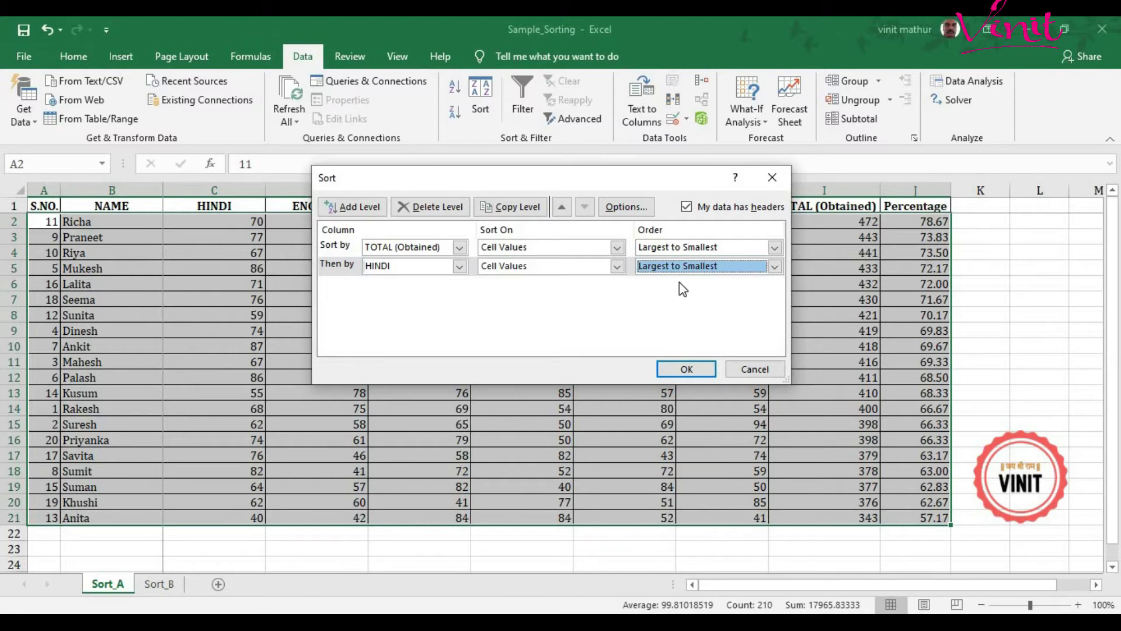
left_click(687, 369)
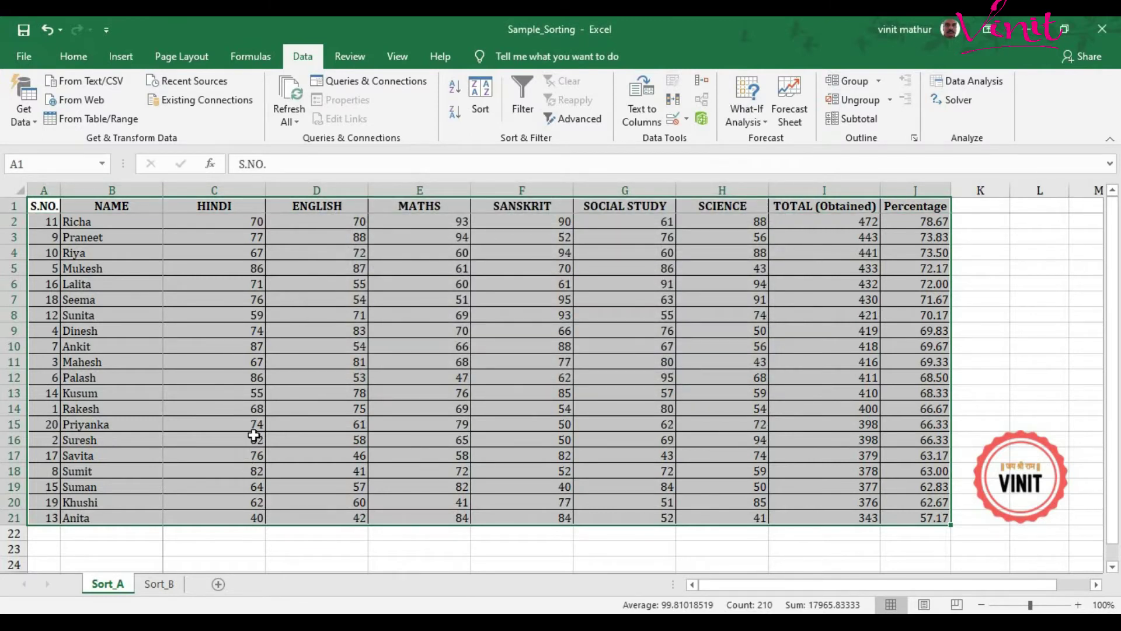
- Examine rows 15 and 16, comparing their Hindi marks, totals and percentages to check the order of the tied students
left_click(253, 437)
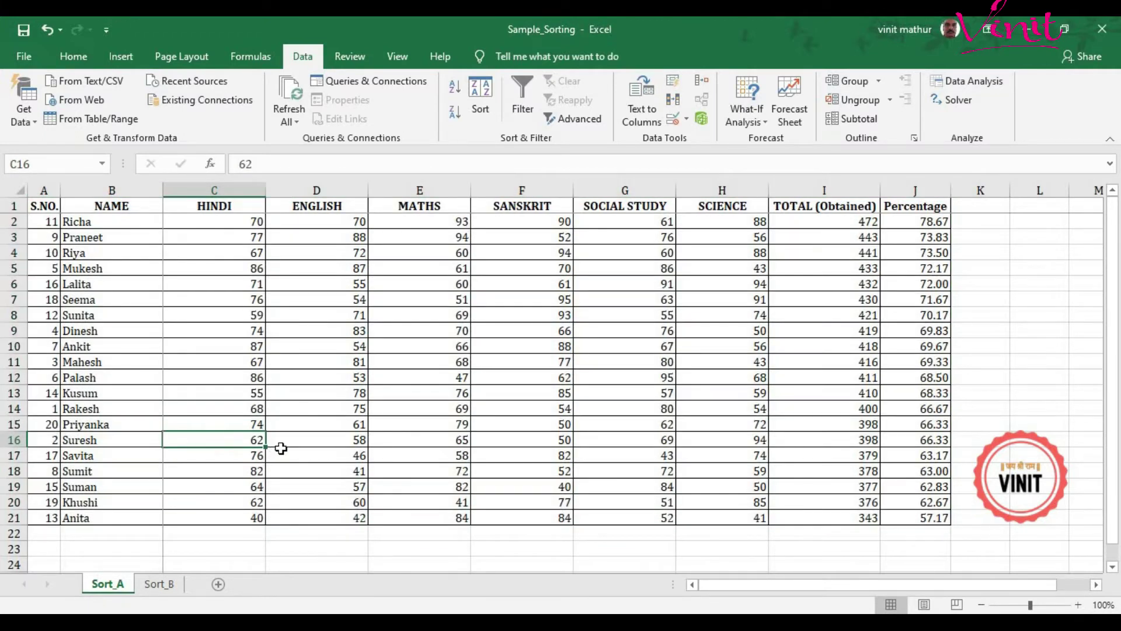
key("Right")
key("Right")
key("Right")
key("Right")
key("Right")
key("Right")
key("Right")
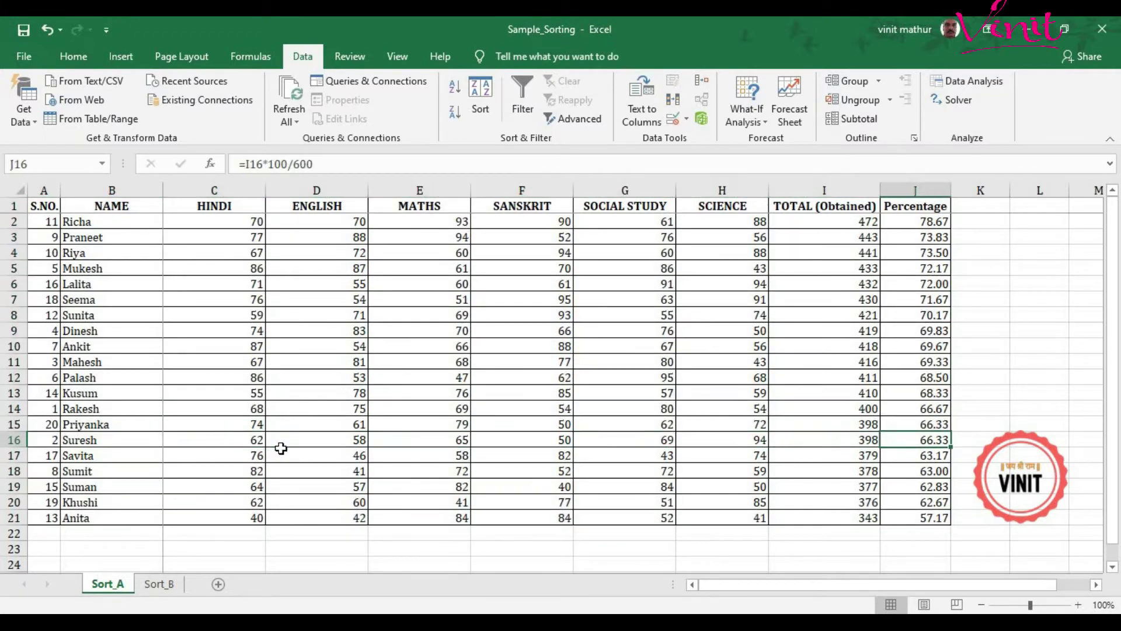
key("Left")
key("Up")
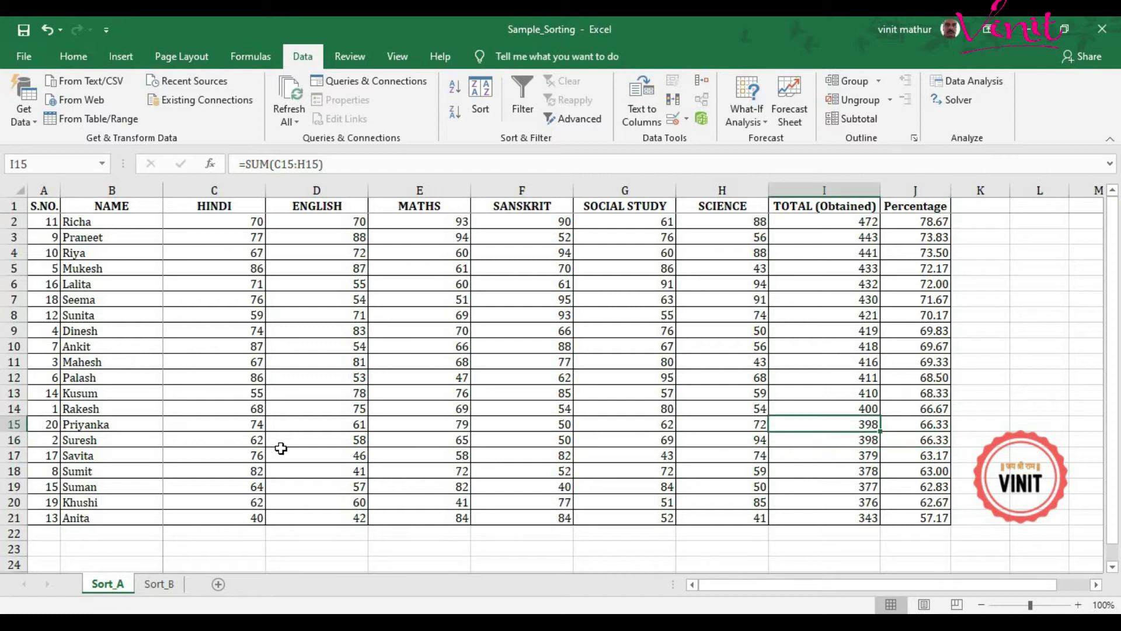
key("Down")
key("Up")
key("Left")
key("Left")
key("Left")
key("Left")
key("Left")
key("Left")
key("Left")
key("Left")
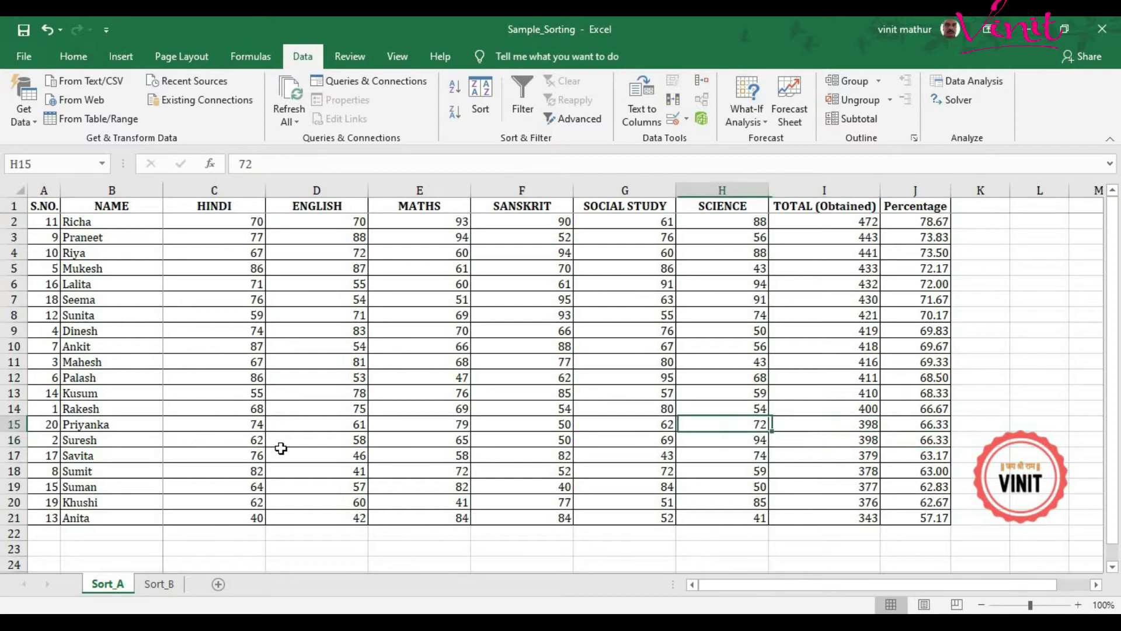
key("Right")
key("Right")
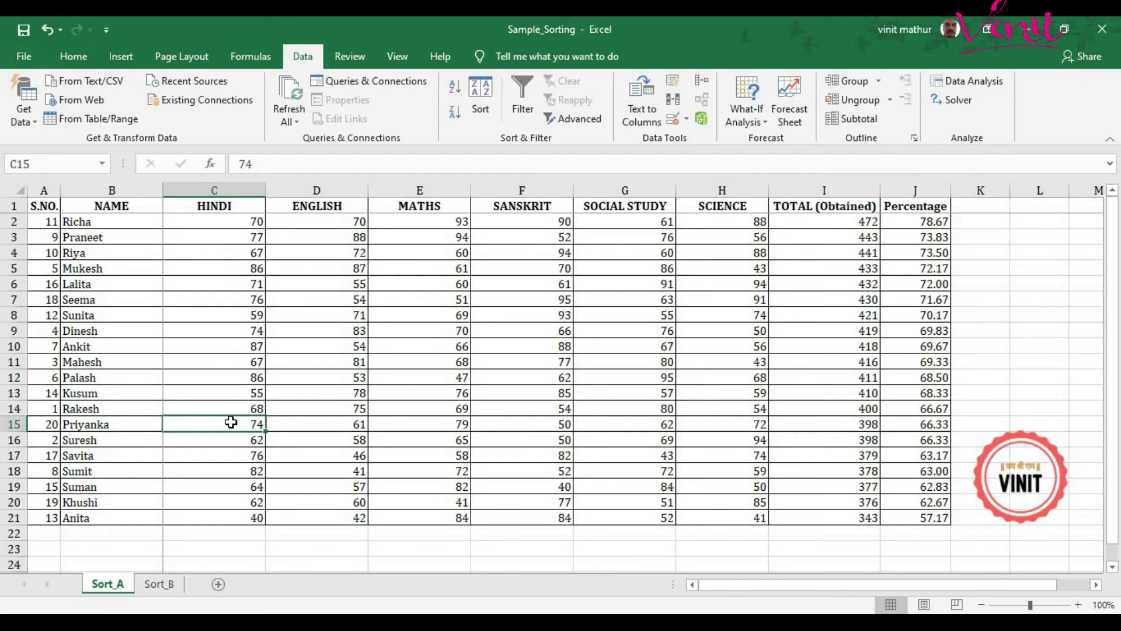
- Turn on filtering for the header row of the marks table
left_click(522, 102)
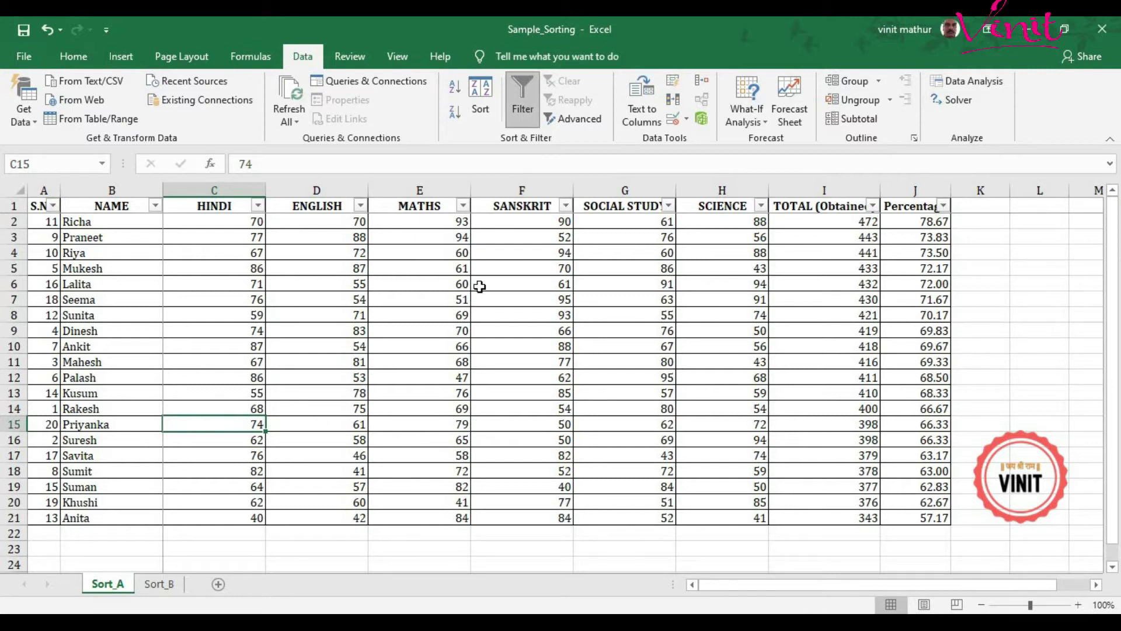
- Turn off filtering and re-sort the marks table by TOTAL (Obtained) and then HINDI, both Smallest to Largest
left_click(524, 107)
left_click(487, 111)
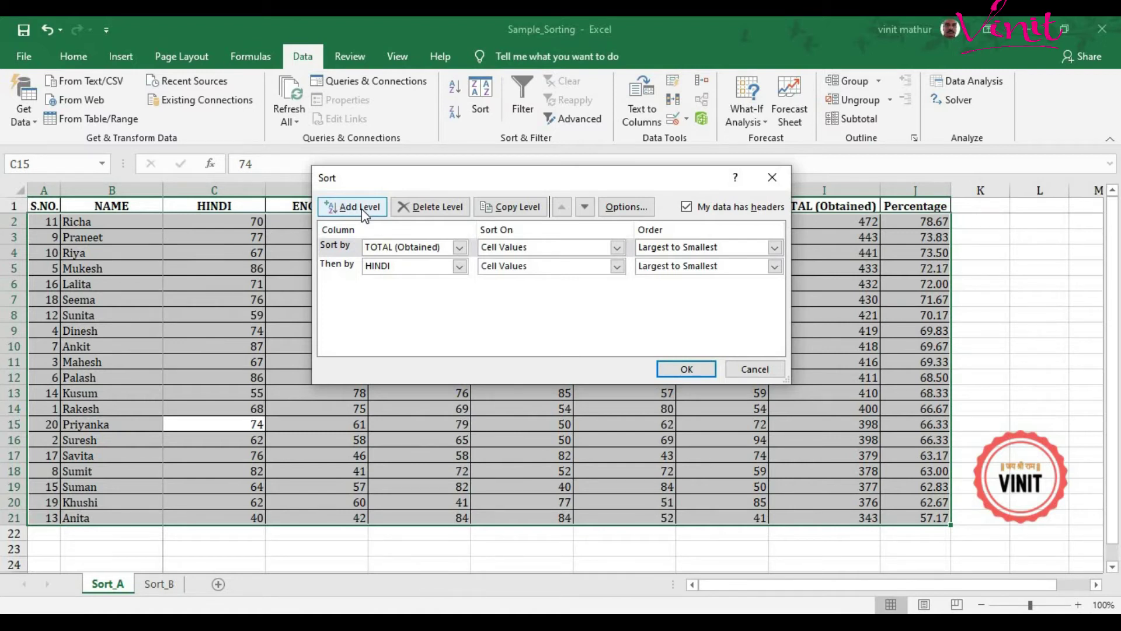
left_click(777, 266)
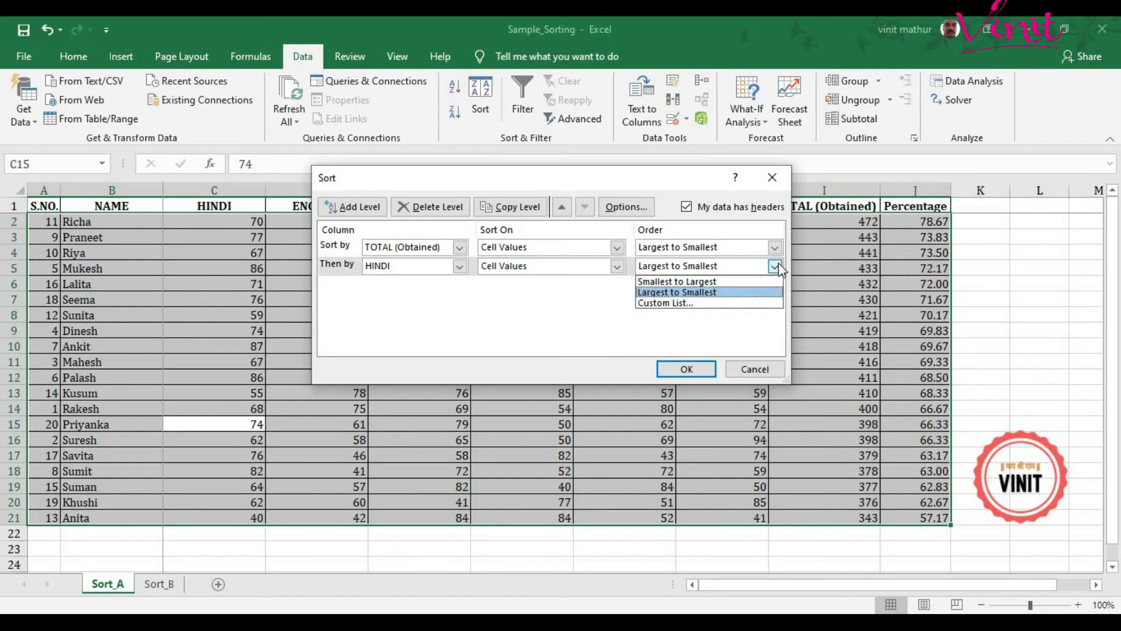
left_click(777, 266)
left_click(776, 249)
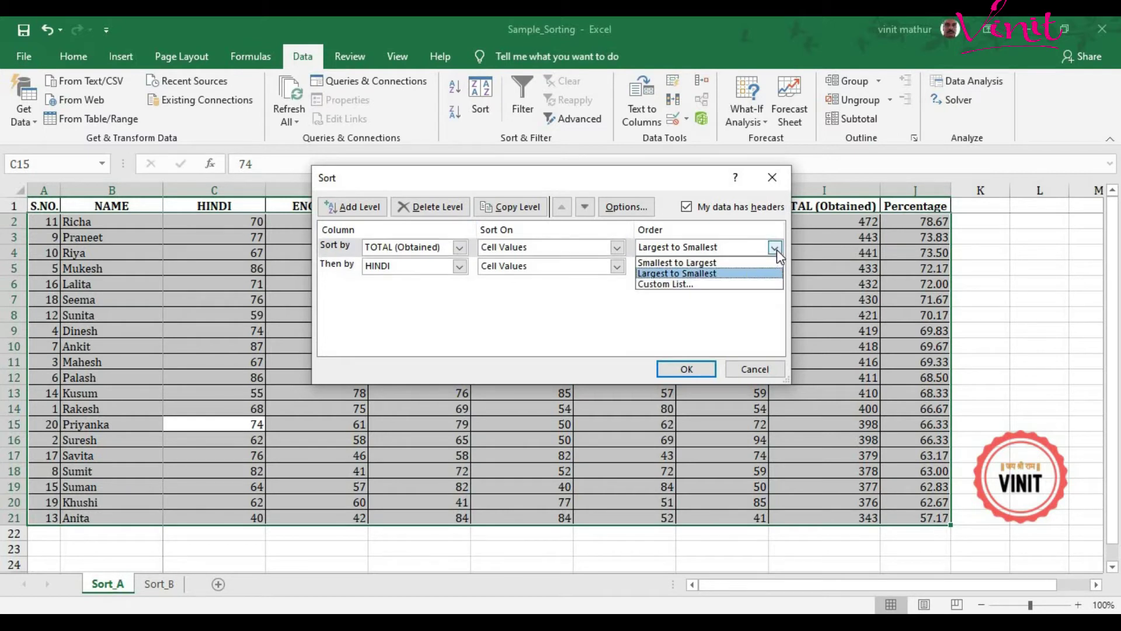
left_click(706, 264)
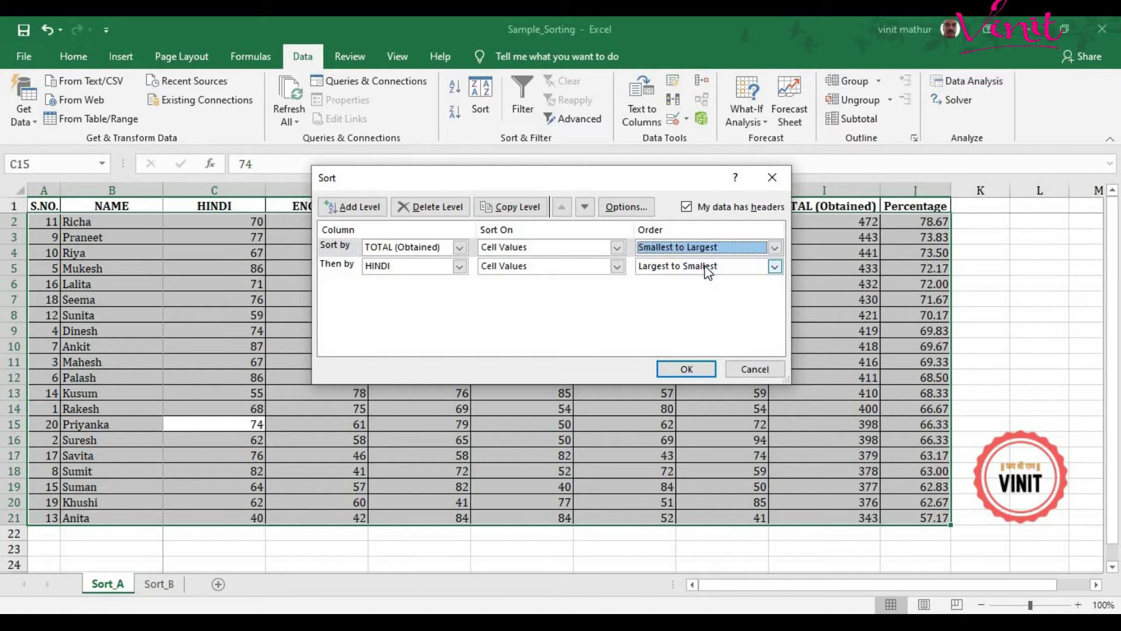
left_click(708, 268)
left_click(673, 280)
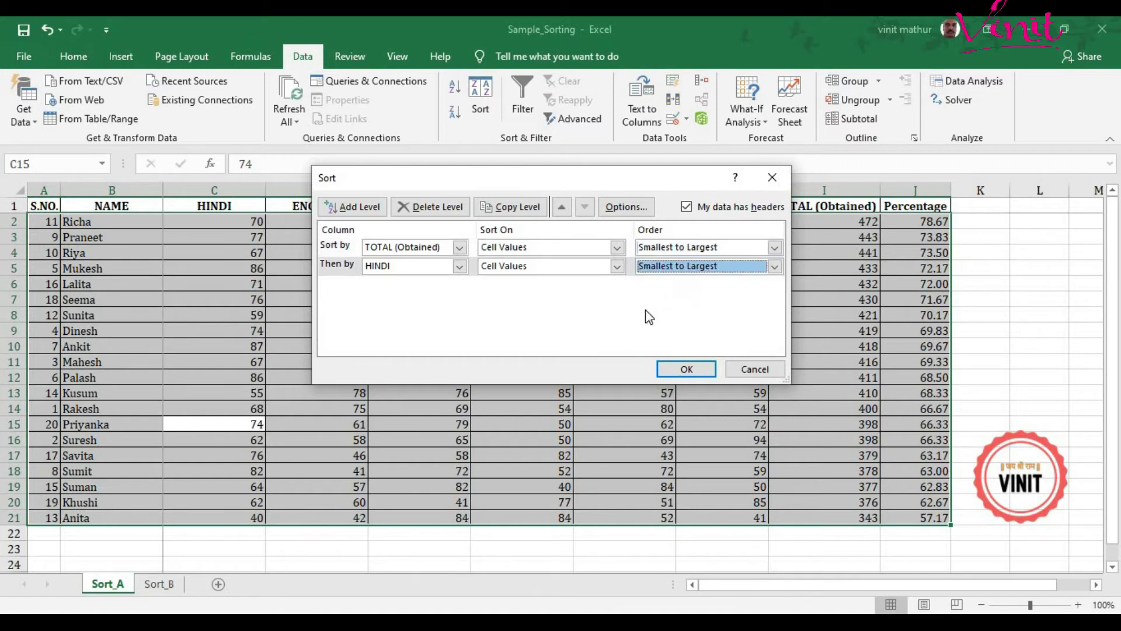
left_click(680, 369)
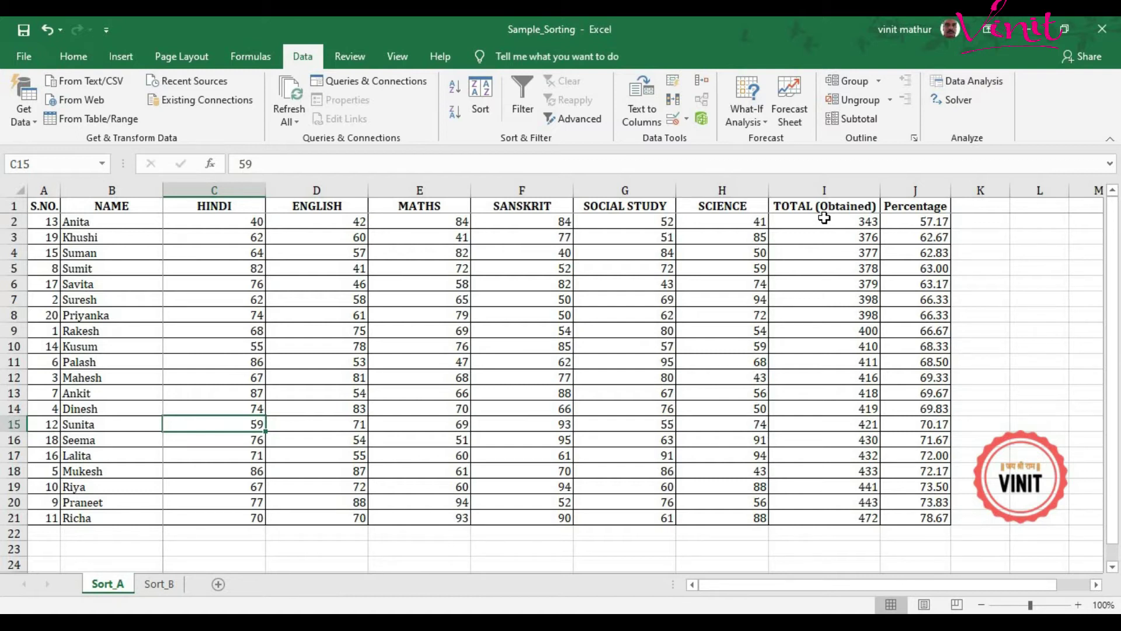
- On the Sort_B sheet, enter 45, 67 and 78 across cells G6 to I6
left_click(159, 583)
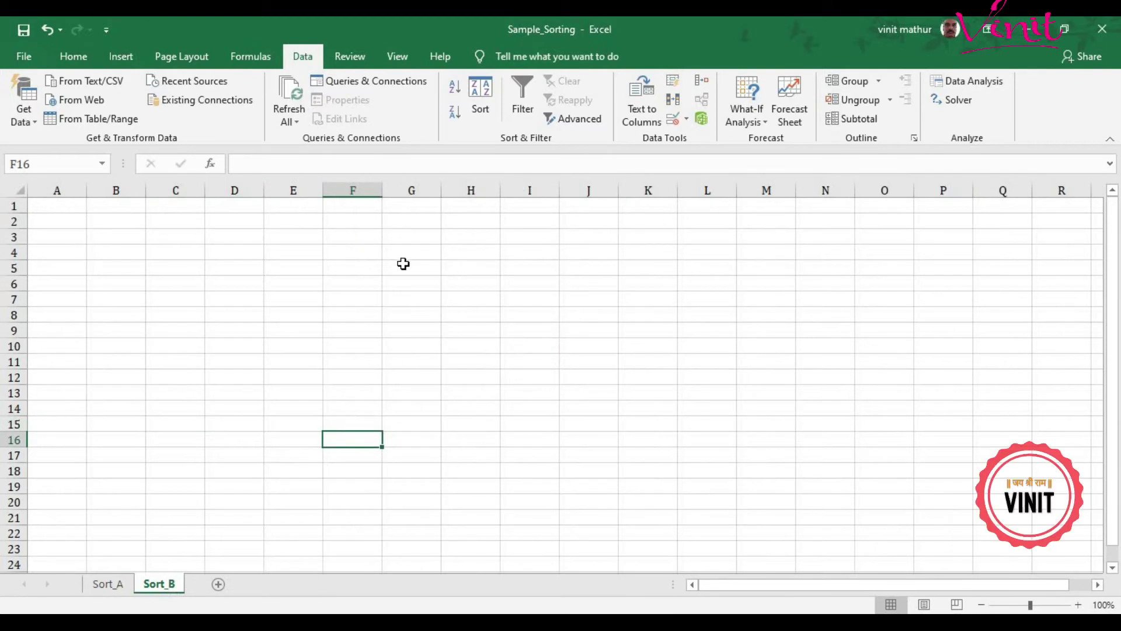
left_click(403, 264)
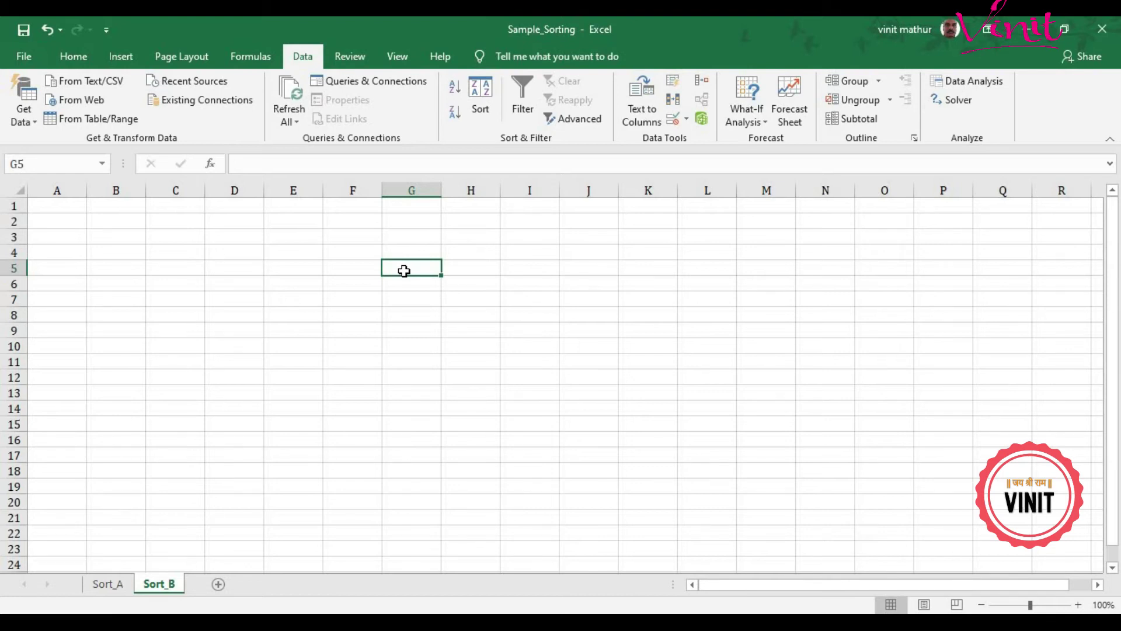
key("Return")
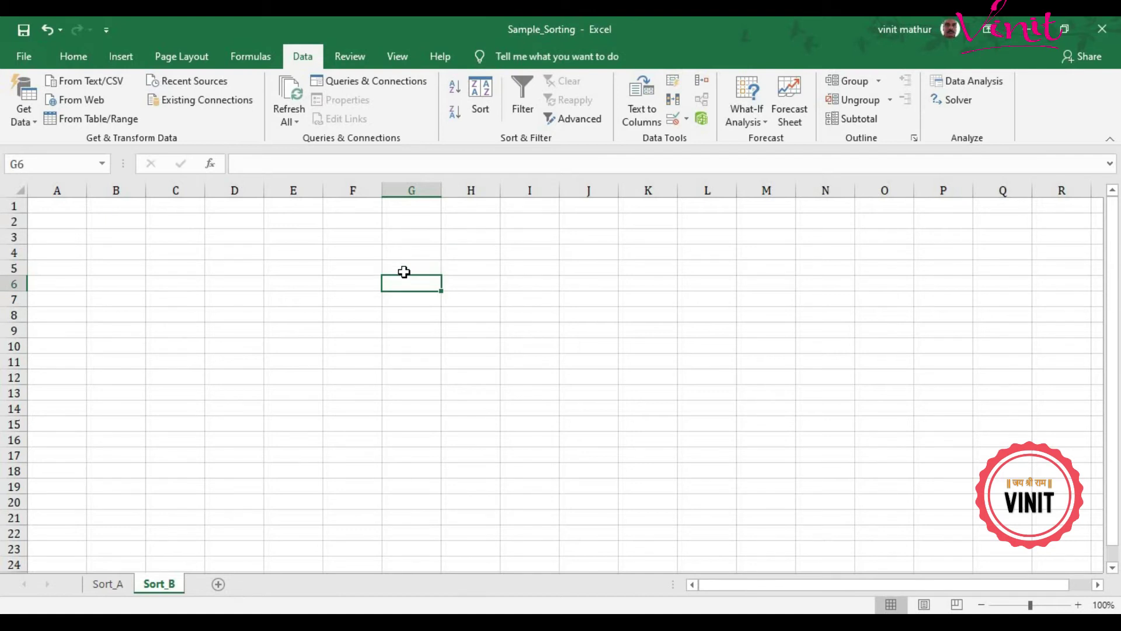
type("45")
key("ctrl+Return")
key("Right")
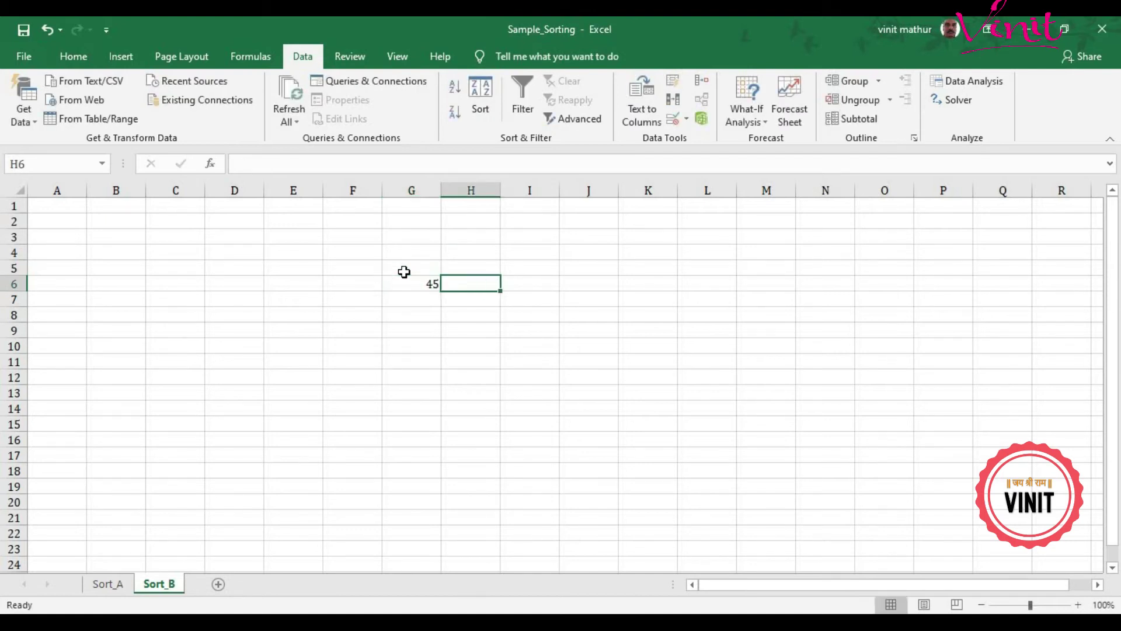
type("67")
key("Tab")
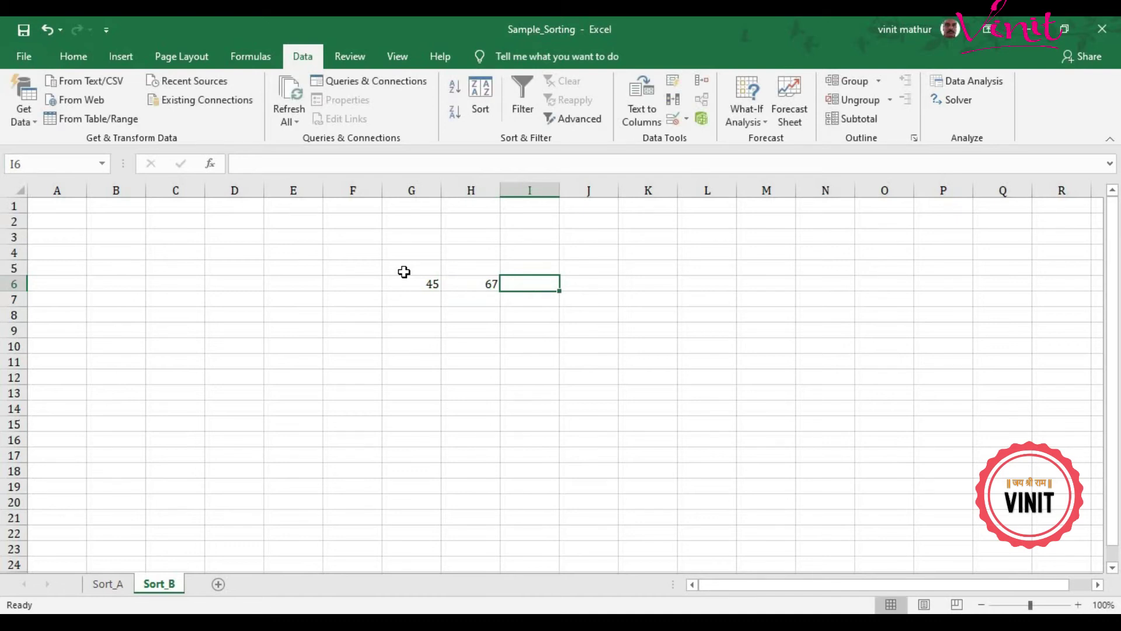
type("78")
key("ctrl+Return")
key("Right")
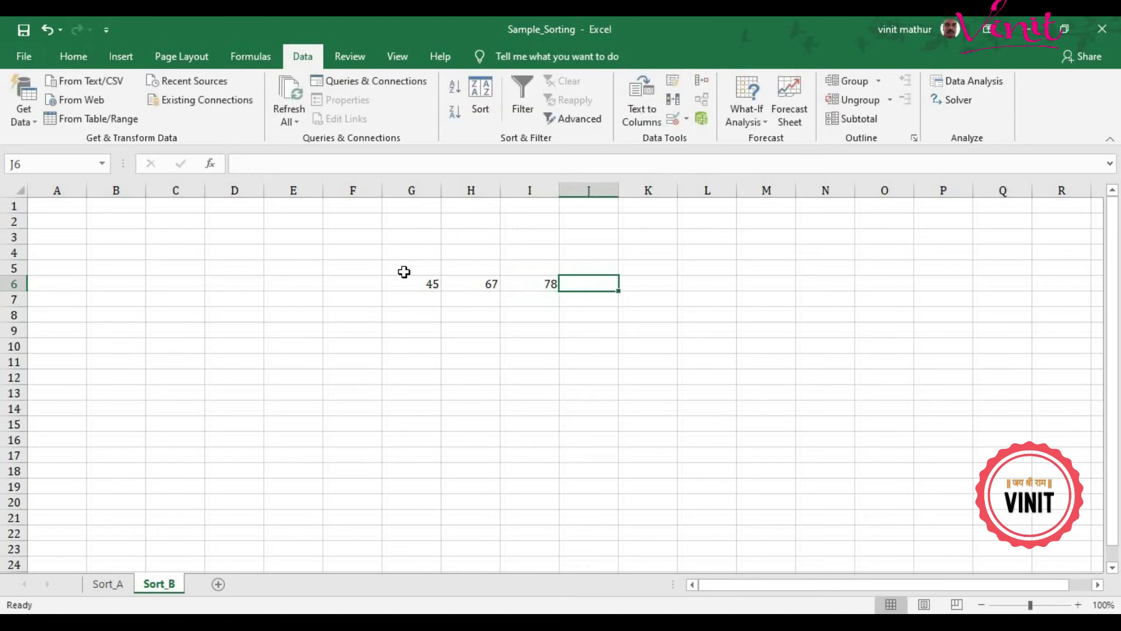
- Continue the number row with 34, 67, 89 and 65 in cells J6 to M6
type("34")
key("Tab")
type("67")
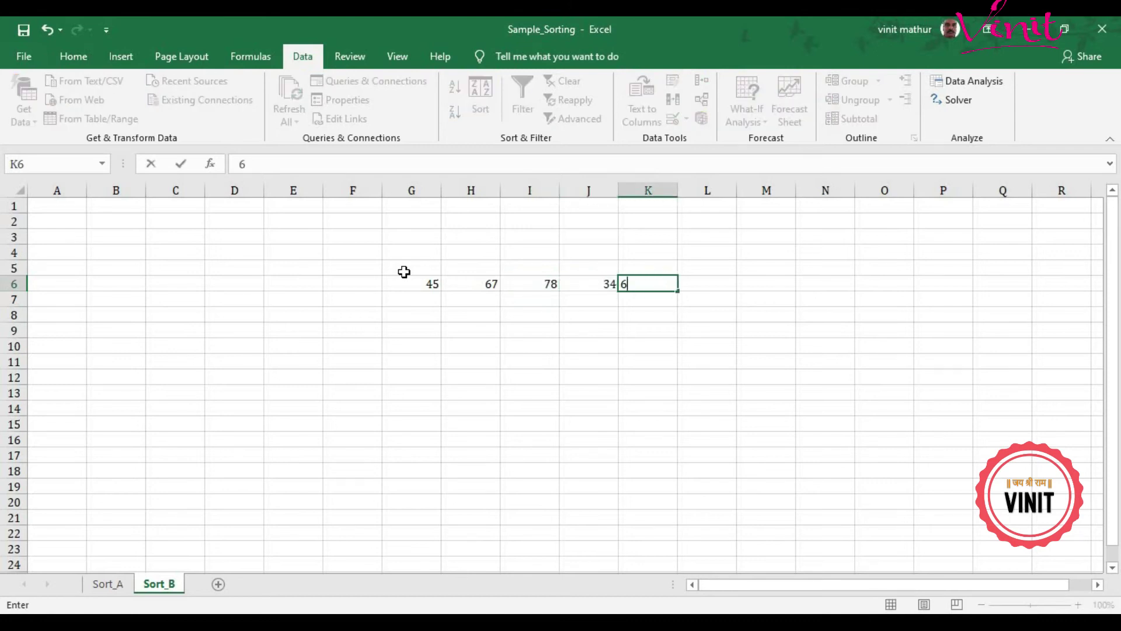
key("Tab")
type("89")
key("Tab")
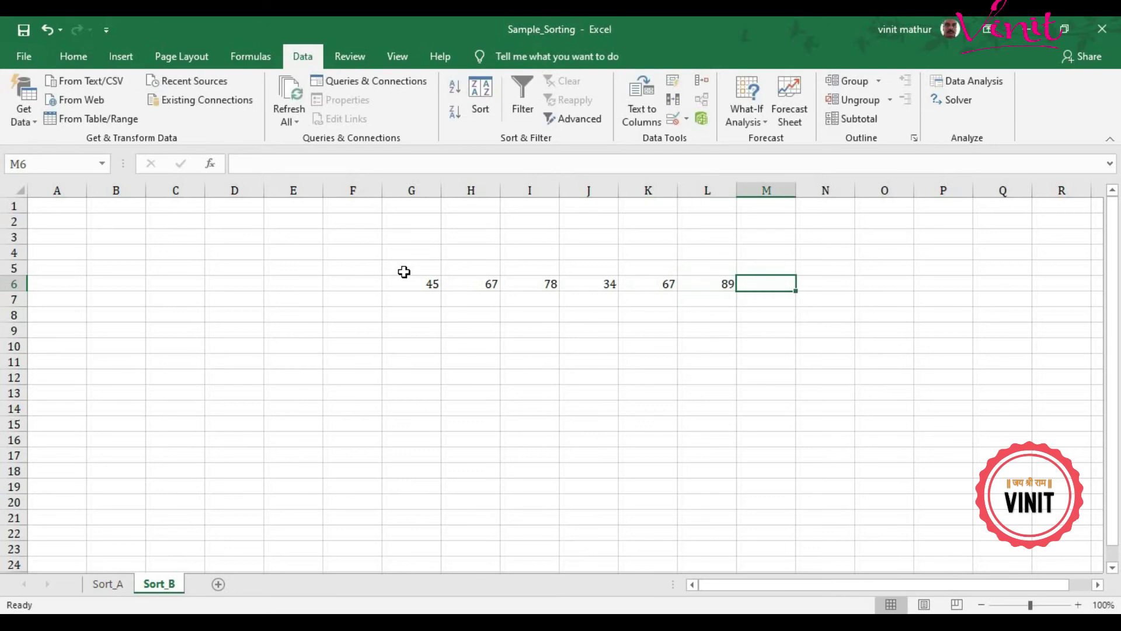
type("65")
key("Tab")
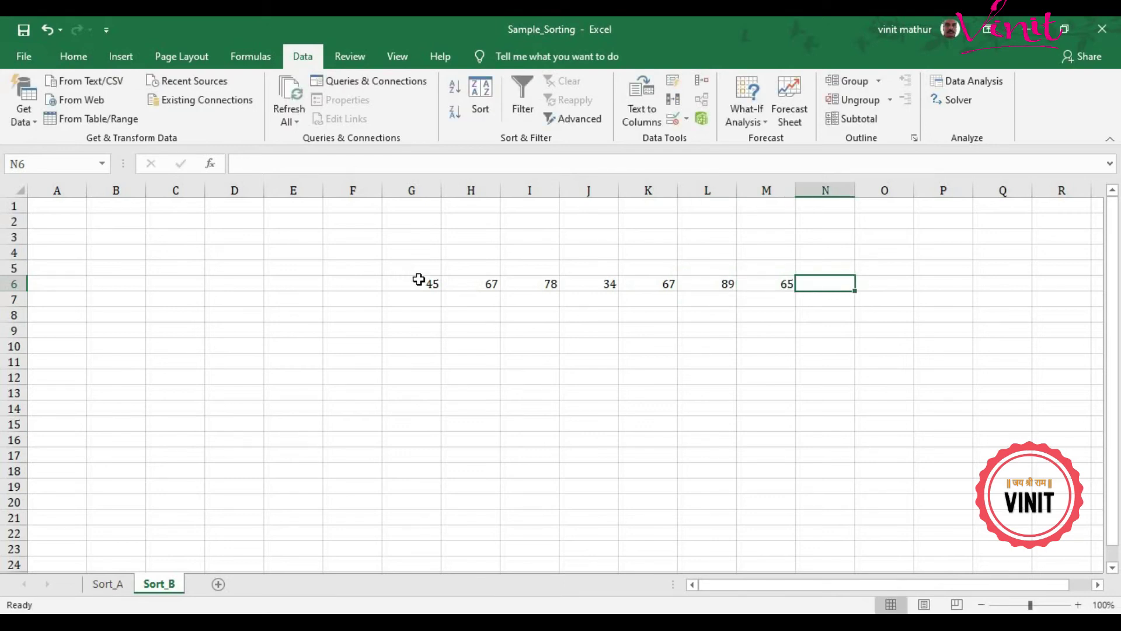
- Sort G6:M6 from left to right by Row 6 on cell values, Largest to Smallest
left_click_drag(427, 281, 760, 291)
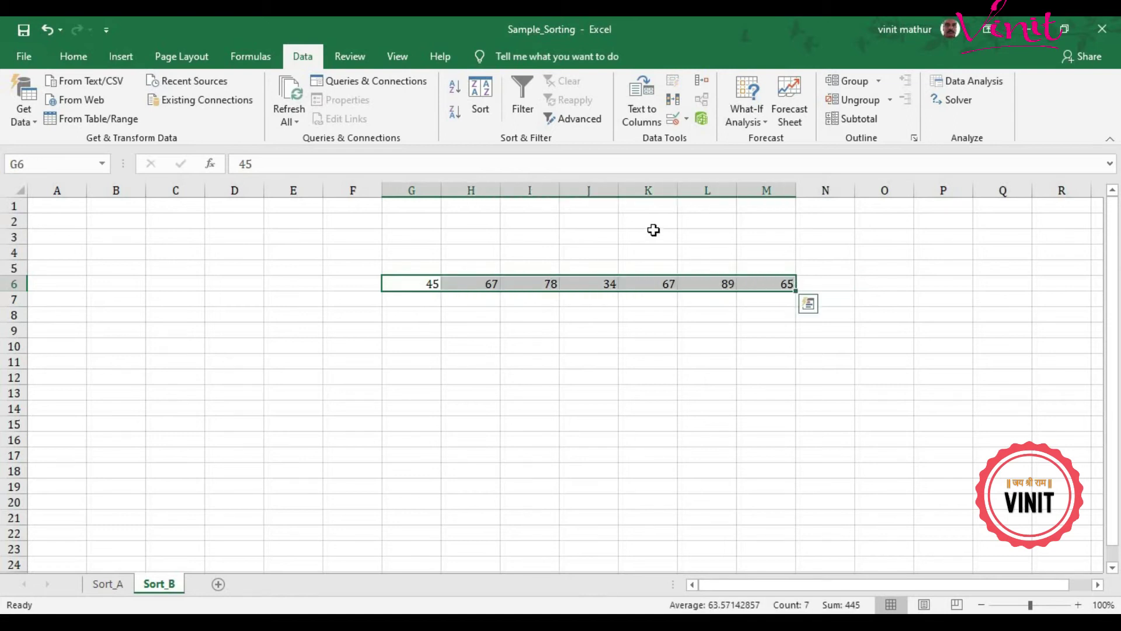
left_click(481, 111)
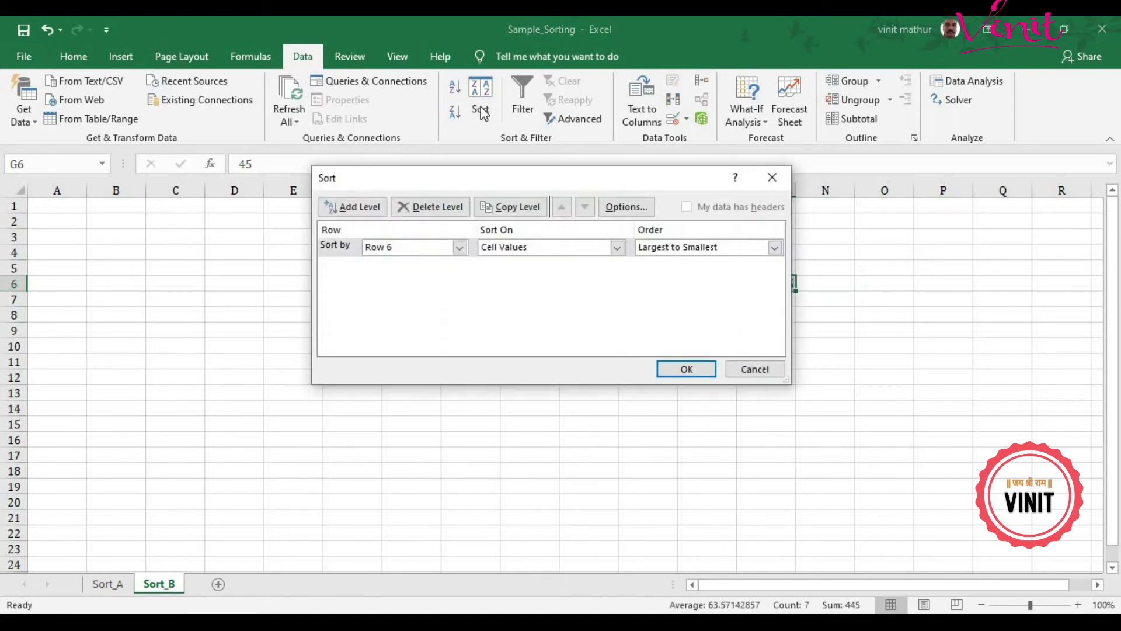
left_click(628, 208)
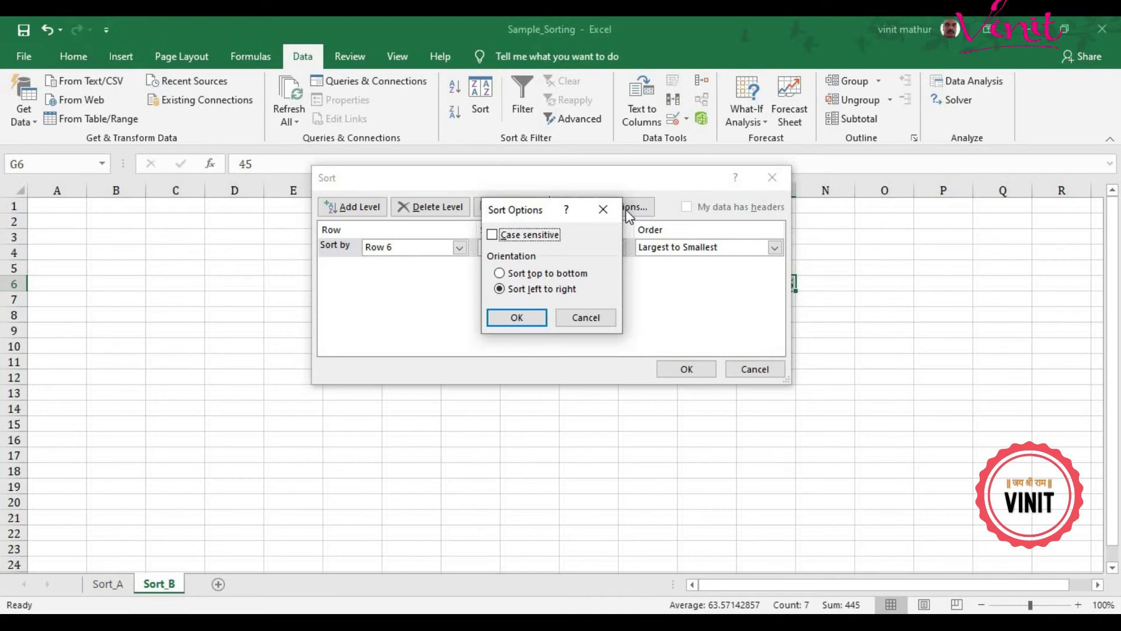
left_click(550, 291)
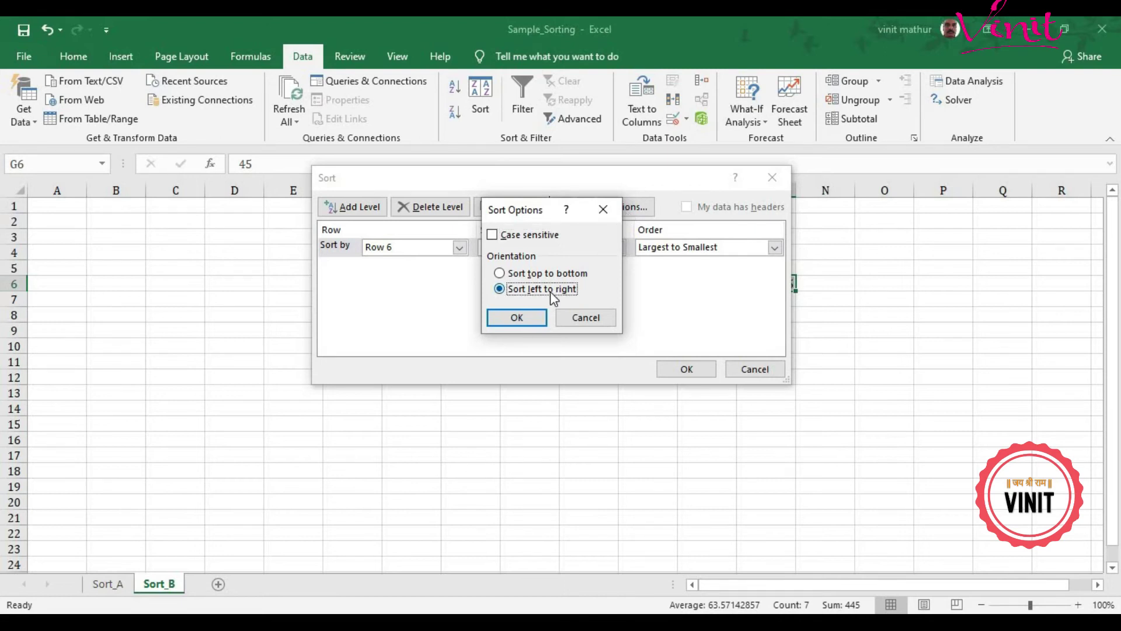
left_click(517, 318)
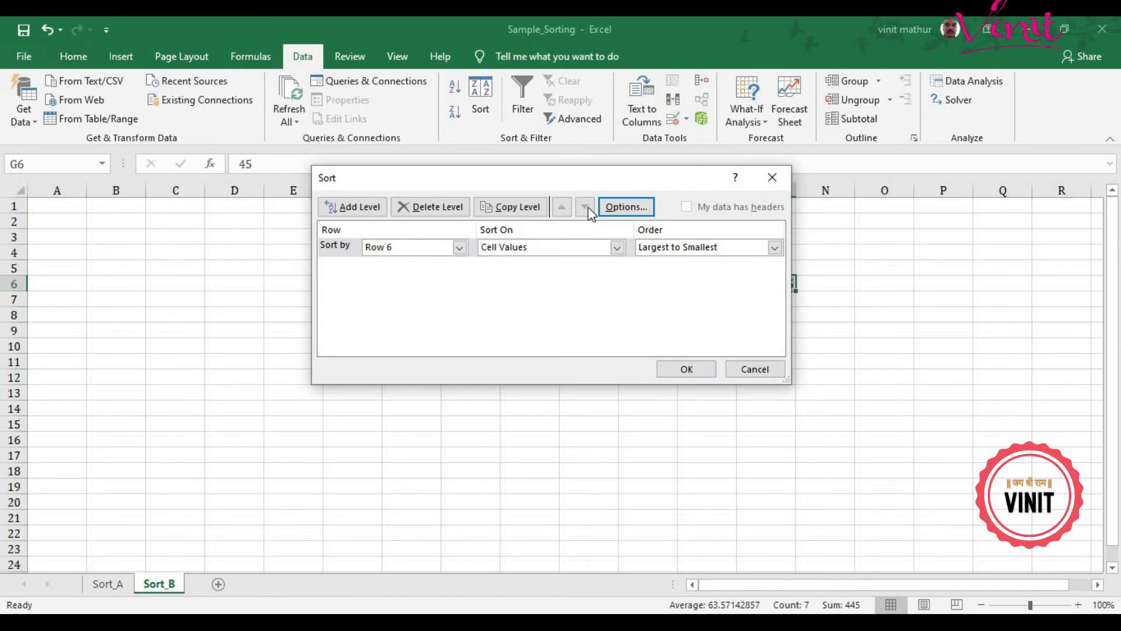
left_click_drag(590, 186, 636, 326)
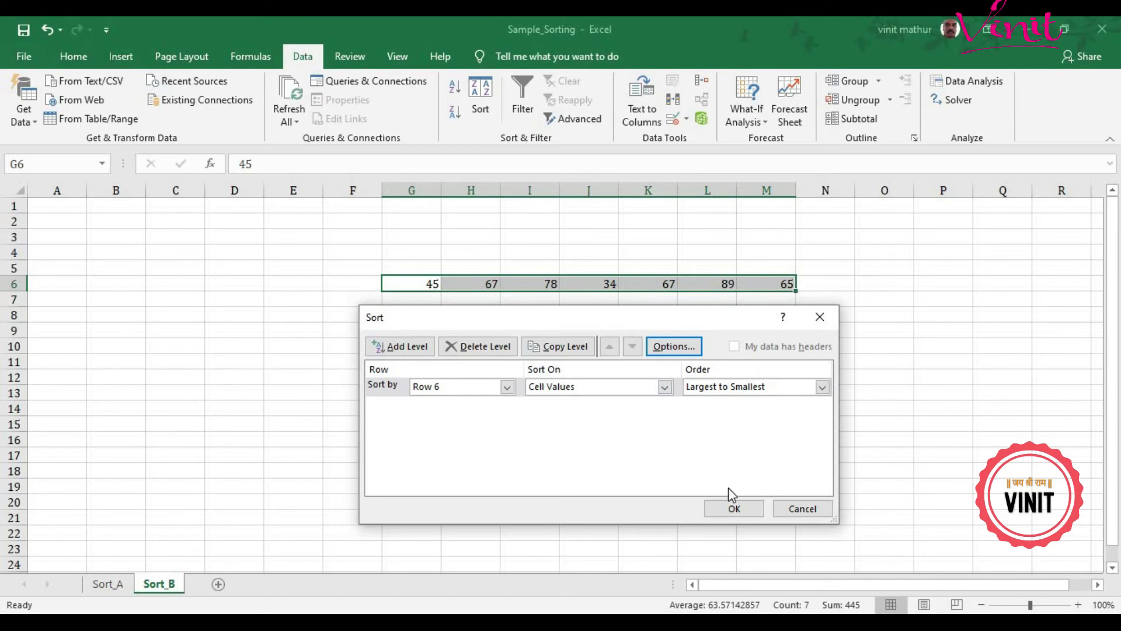
left_click(734, 509)
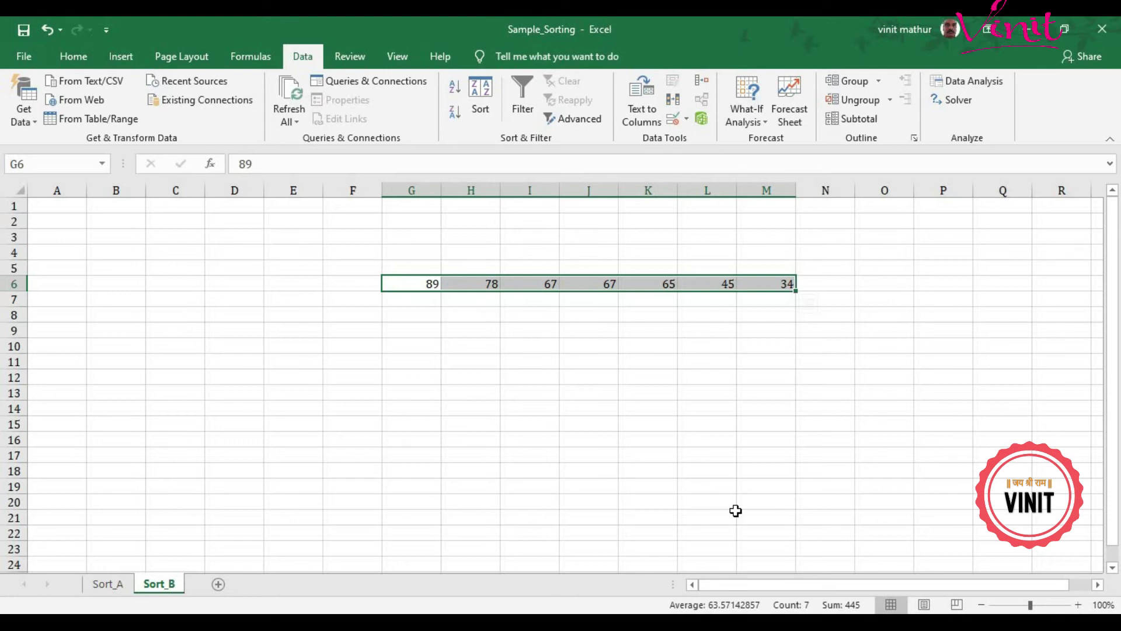
- Copy the number row G6:M6 and paste it transposed as a column starting at C6
left_click(271, 298)
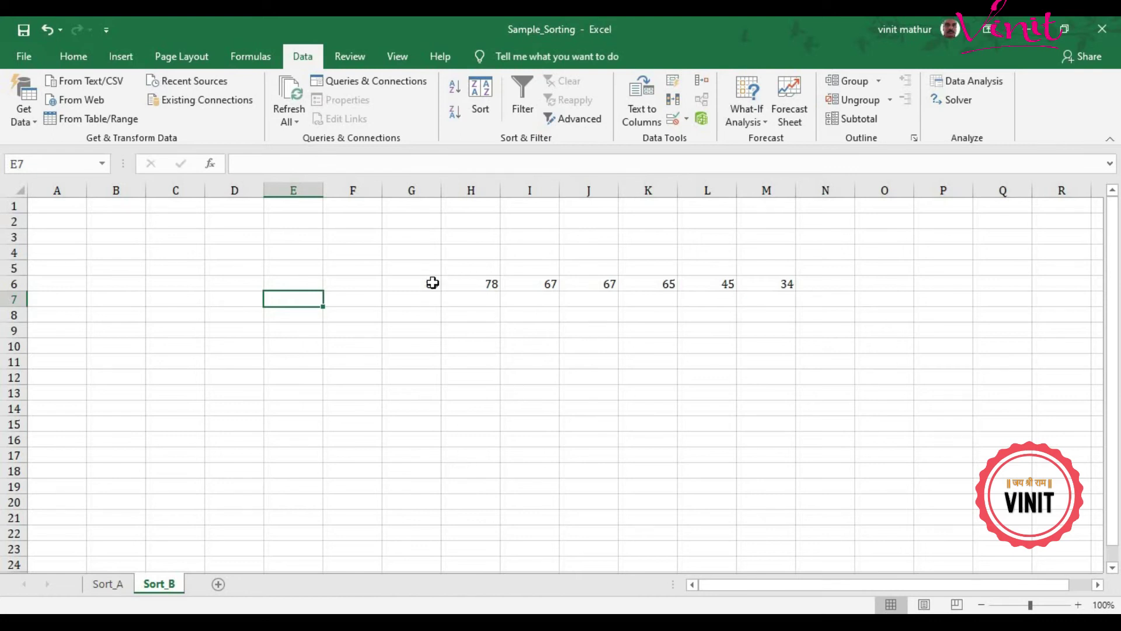
left_click_drag(432, 283, 783, 277)
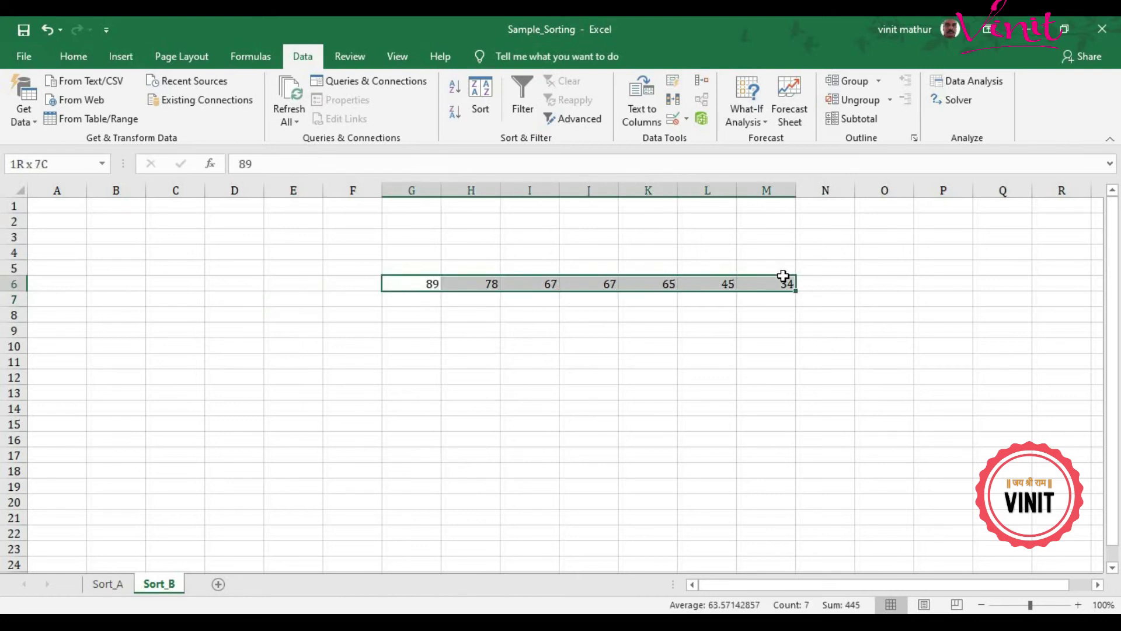
left_click(74, 57)
left_click(65, 98)
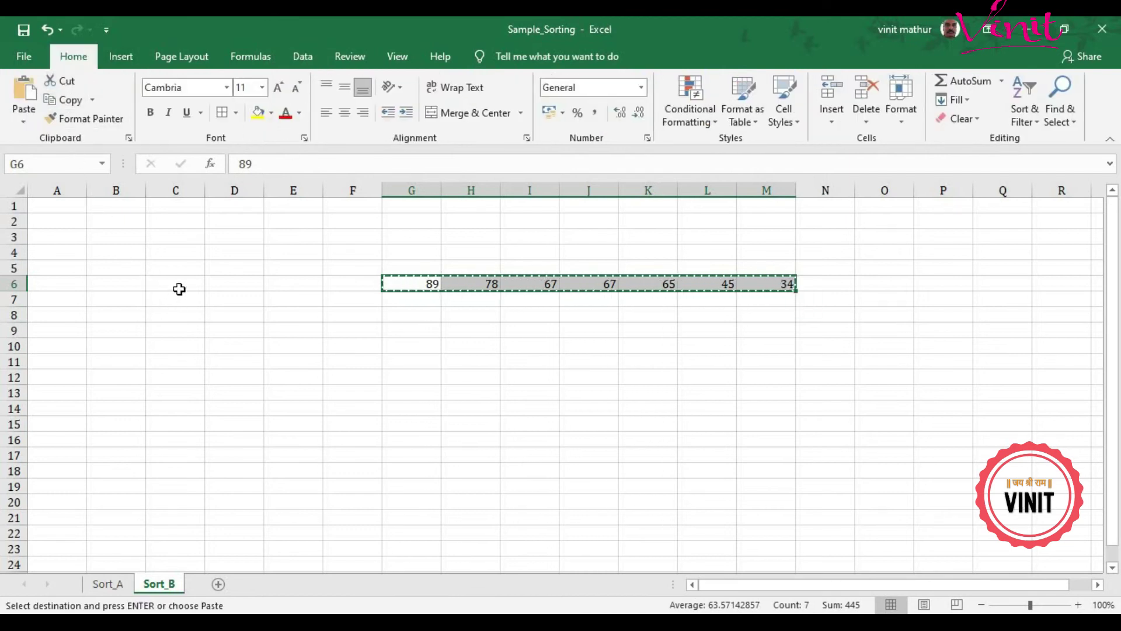
left_click(179, 284)
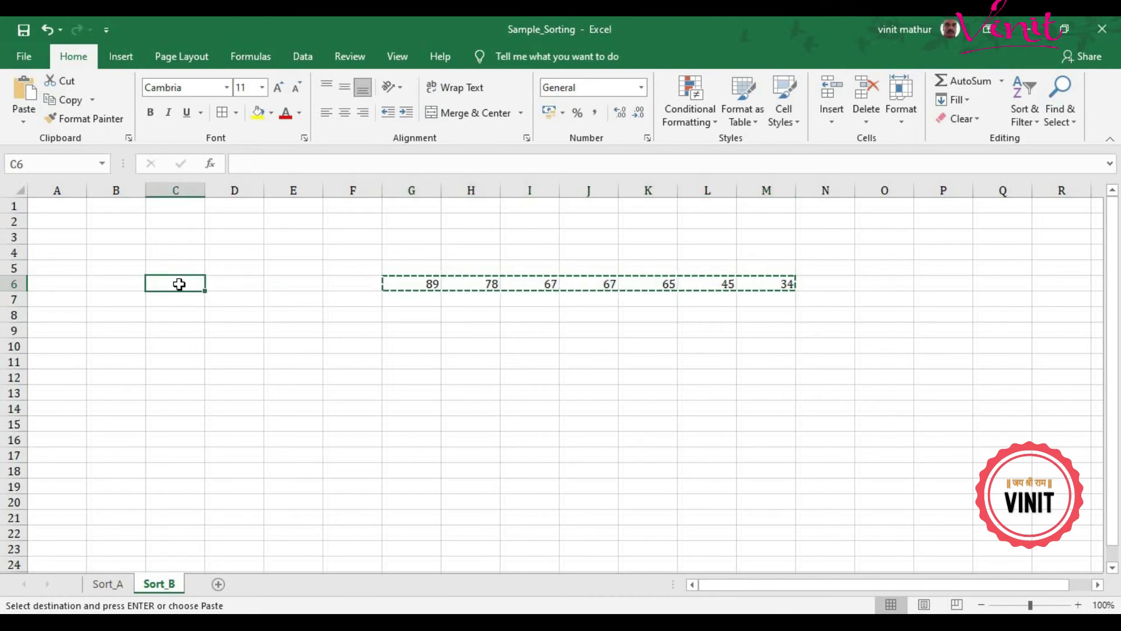
left_click(25, 122)
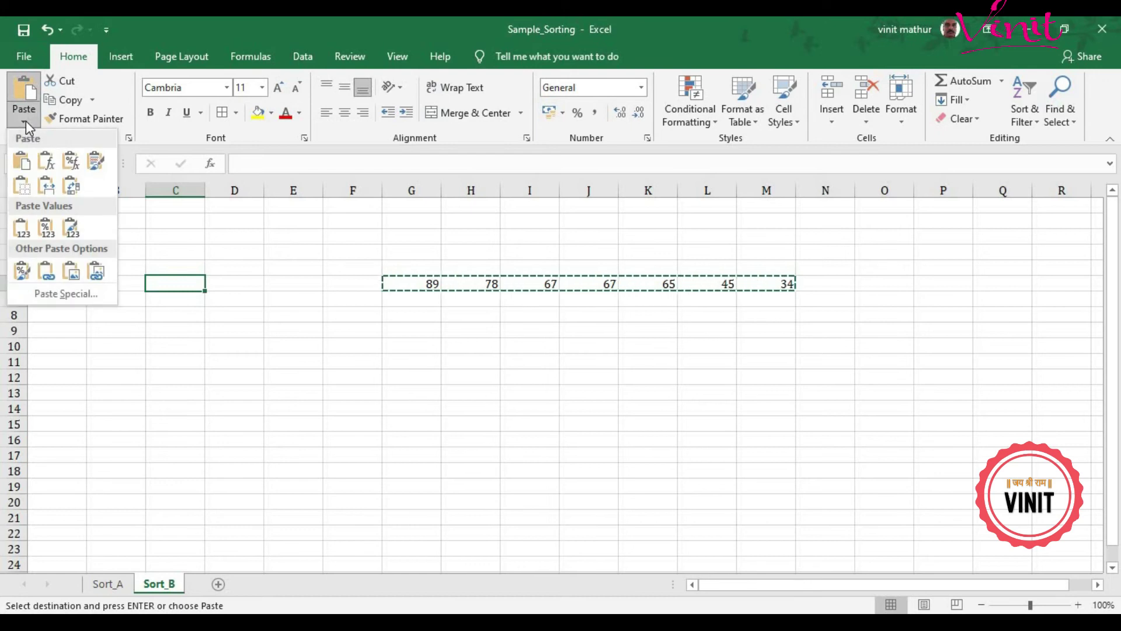
left_click(73, 184)
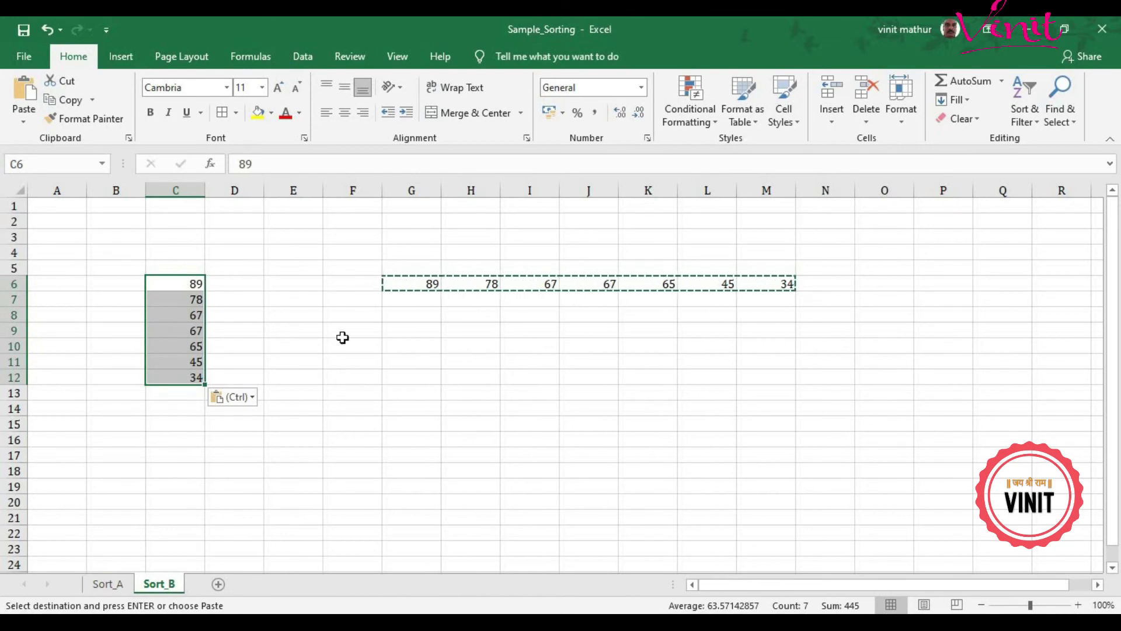
left_click(303, 58)
left_click(479, 104)
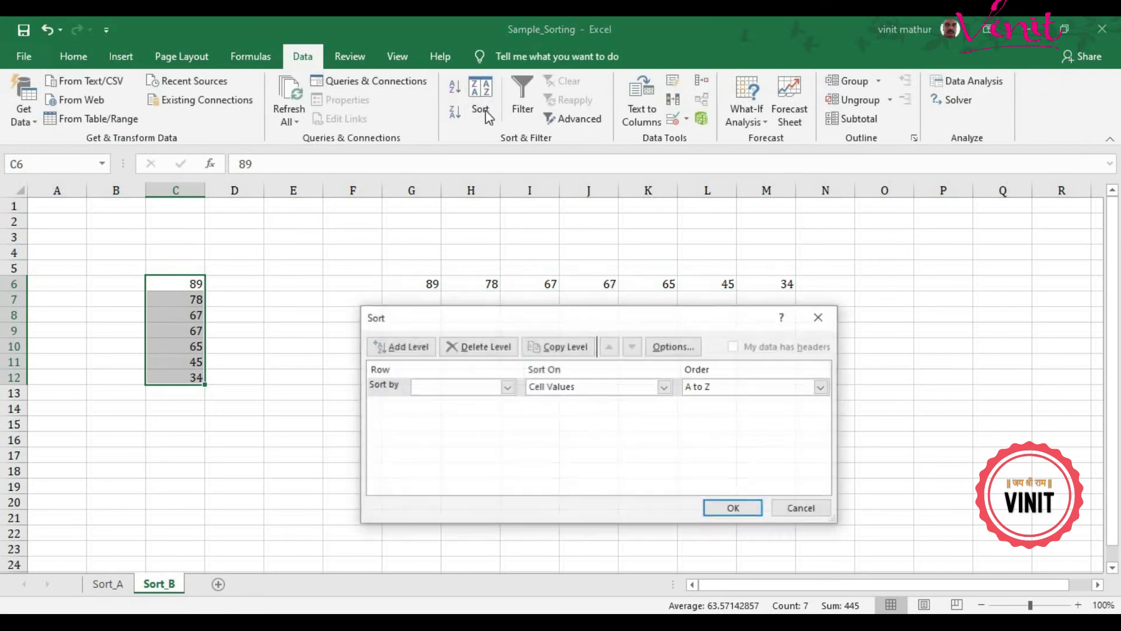
left_click_drag(565, 312, 561, 249)
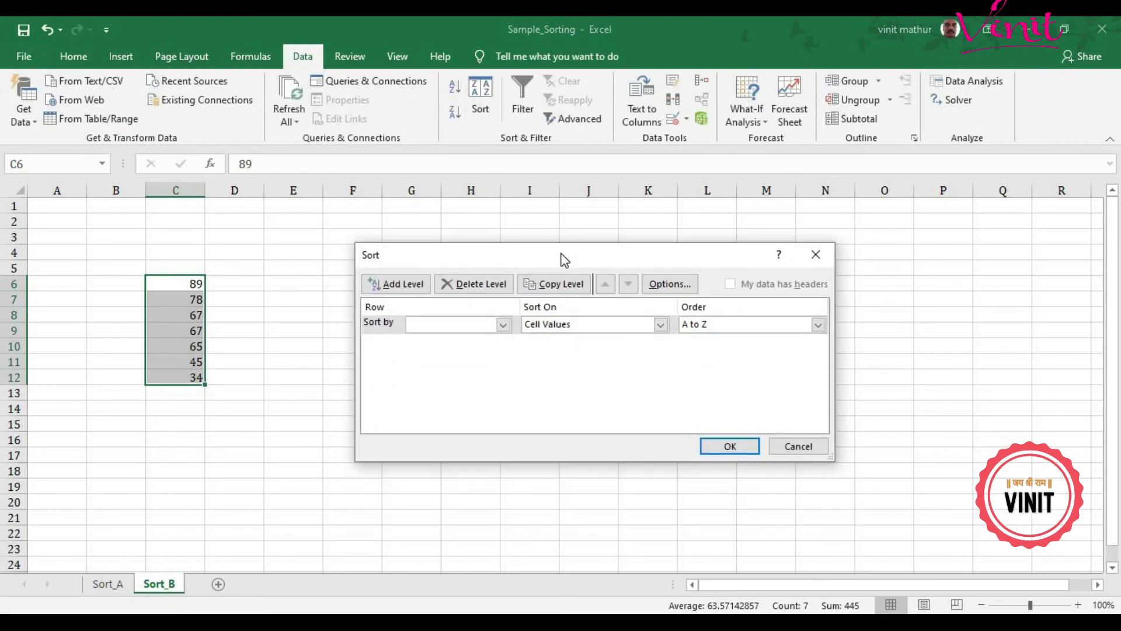
left_click(502, 324)
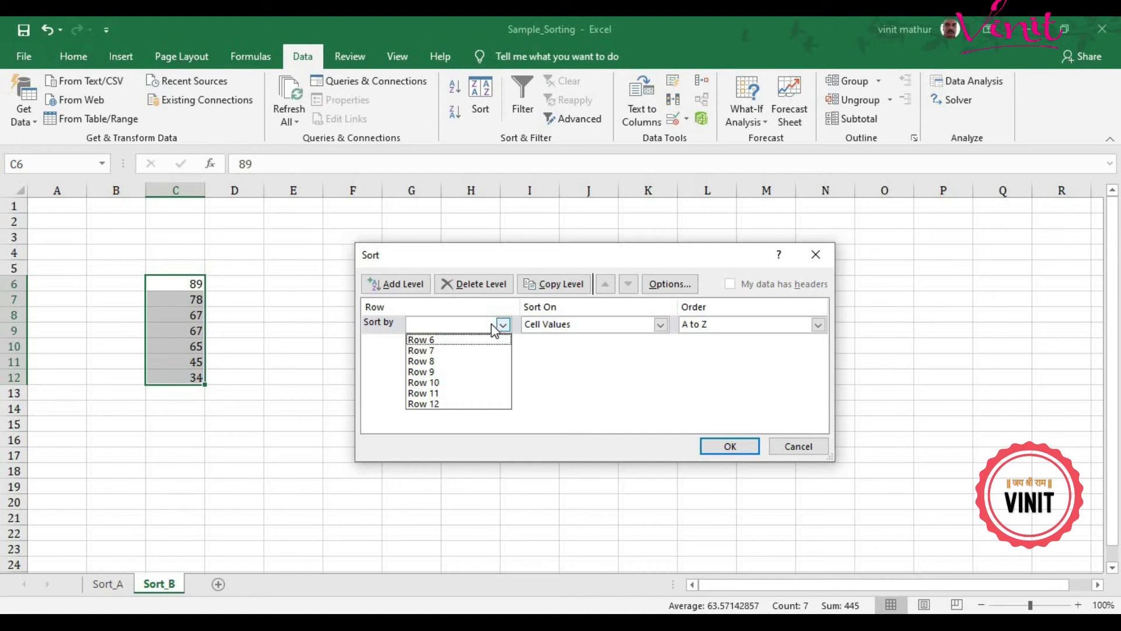
left_click(491, 325)
left_click(479, 328)
left_click(503, 325)
left_click(789, 448)
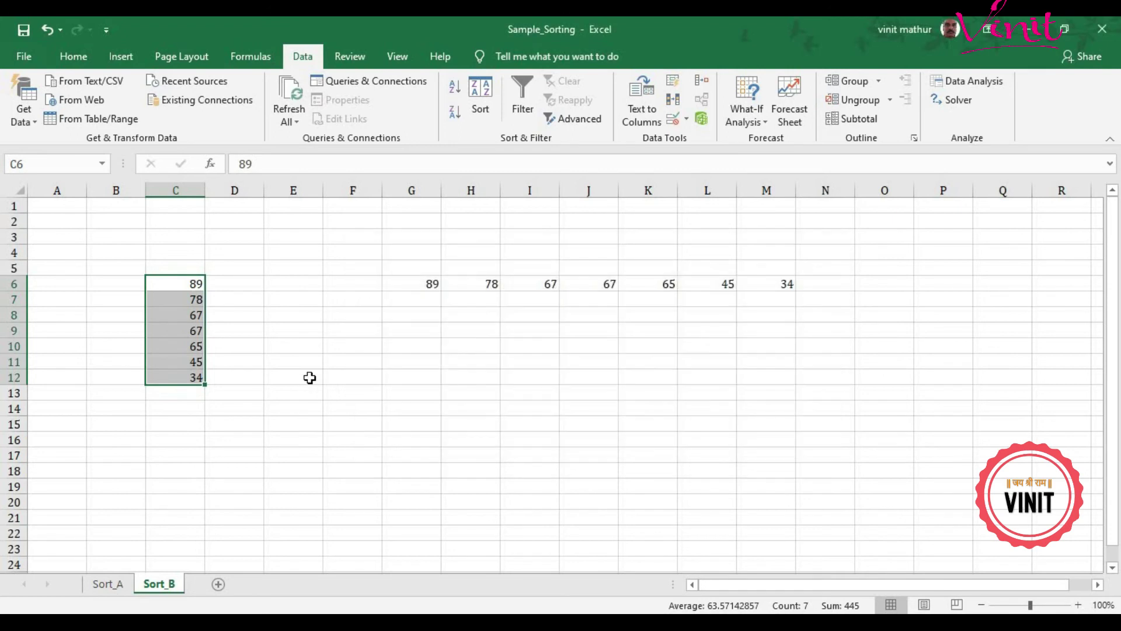
- Start a custom sort of the number column C6:C12 and set its orientation to Sort top to bottom
left_click(307, 377)
left_click_drag(187, 283, 188, 377)
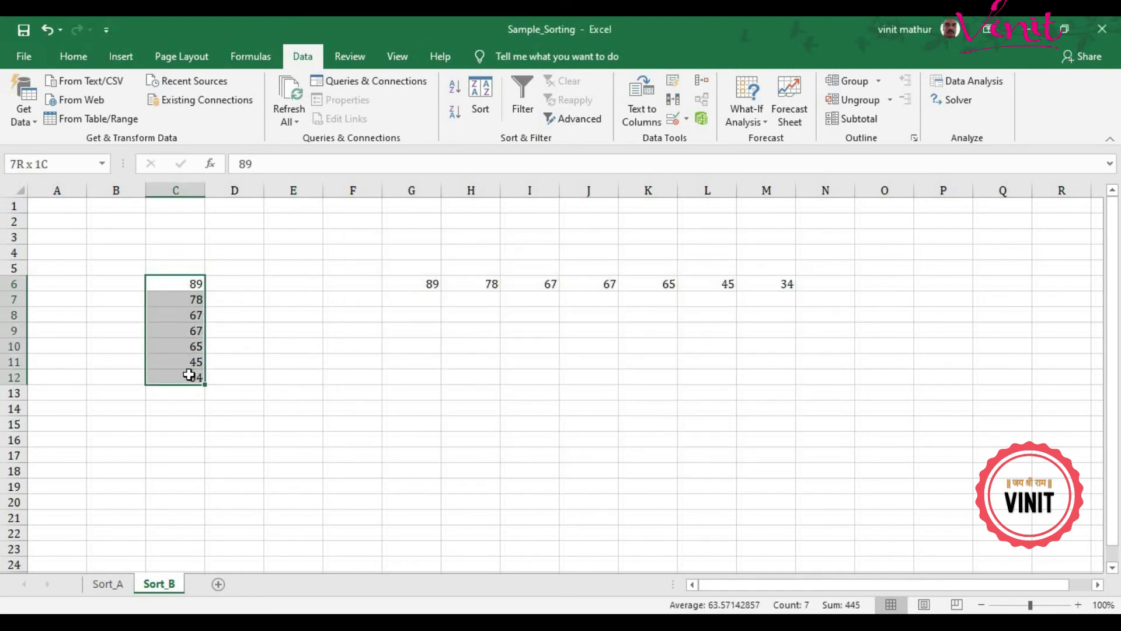
left_click(485, 111)
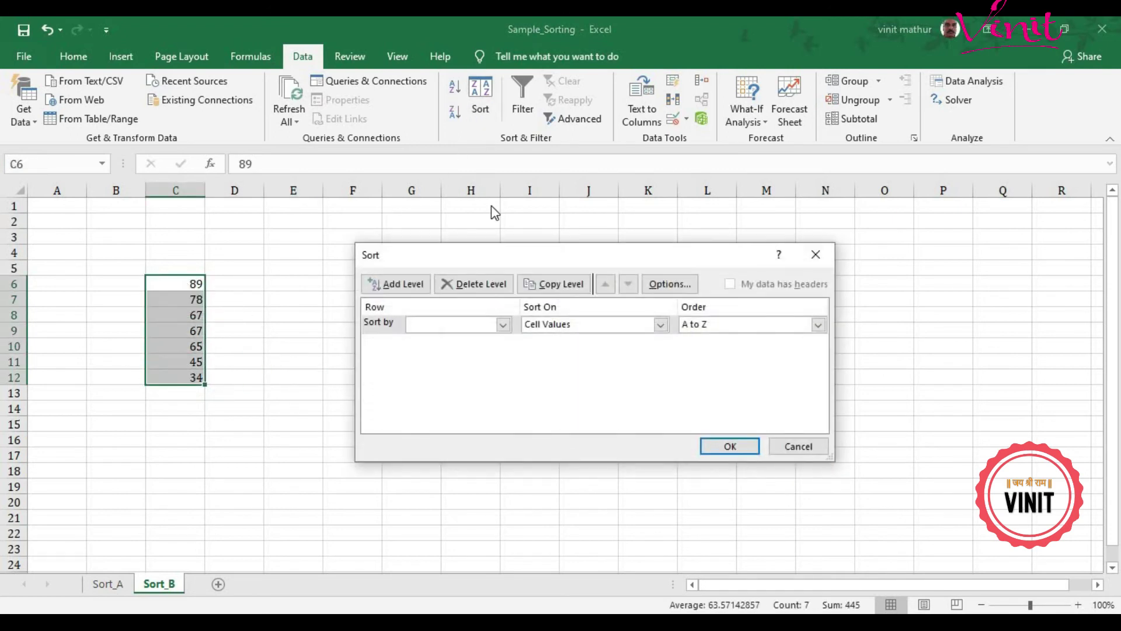
left_click(503, 325)
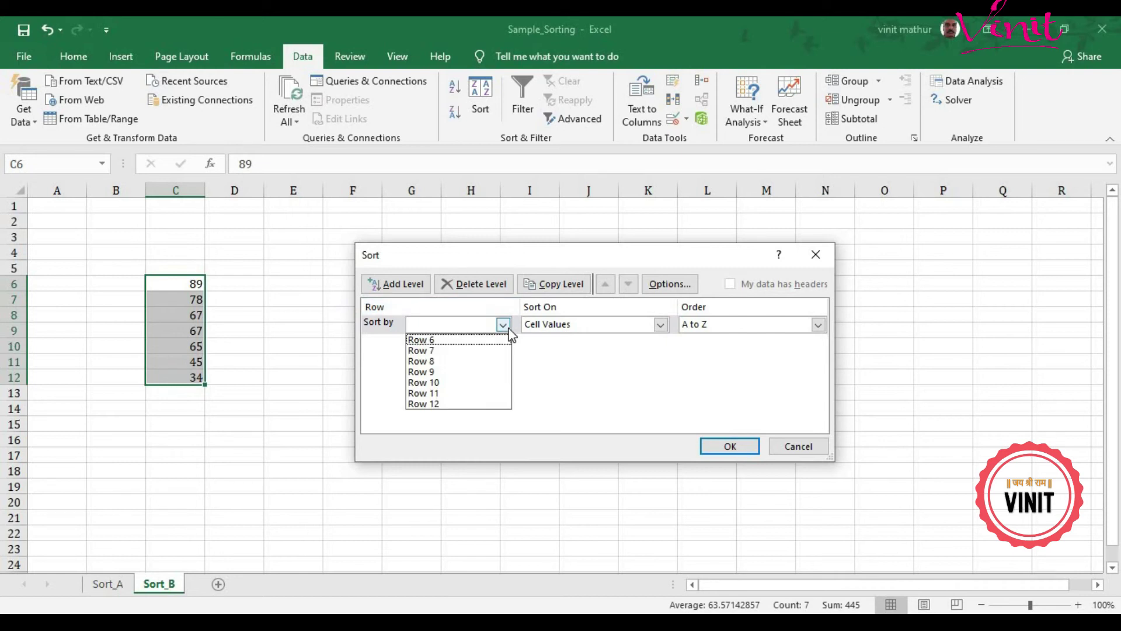
left_click(805, 448)
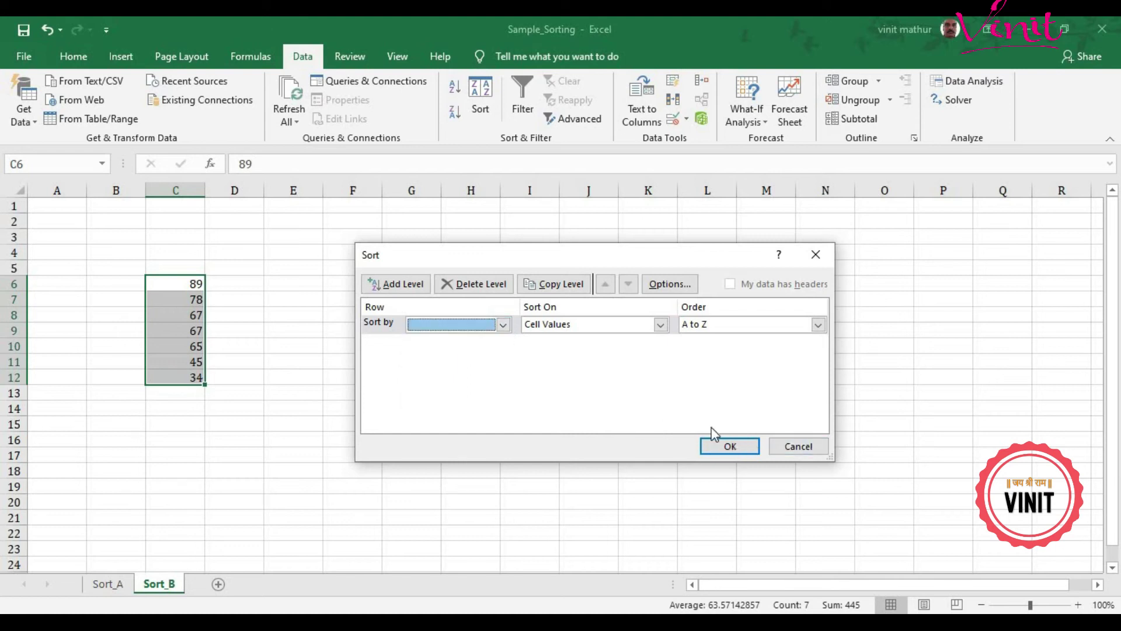
left_click(679, 285)
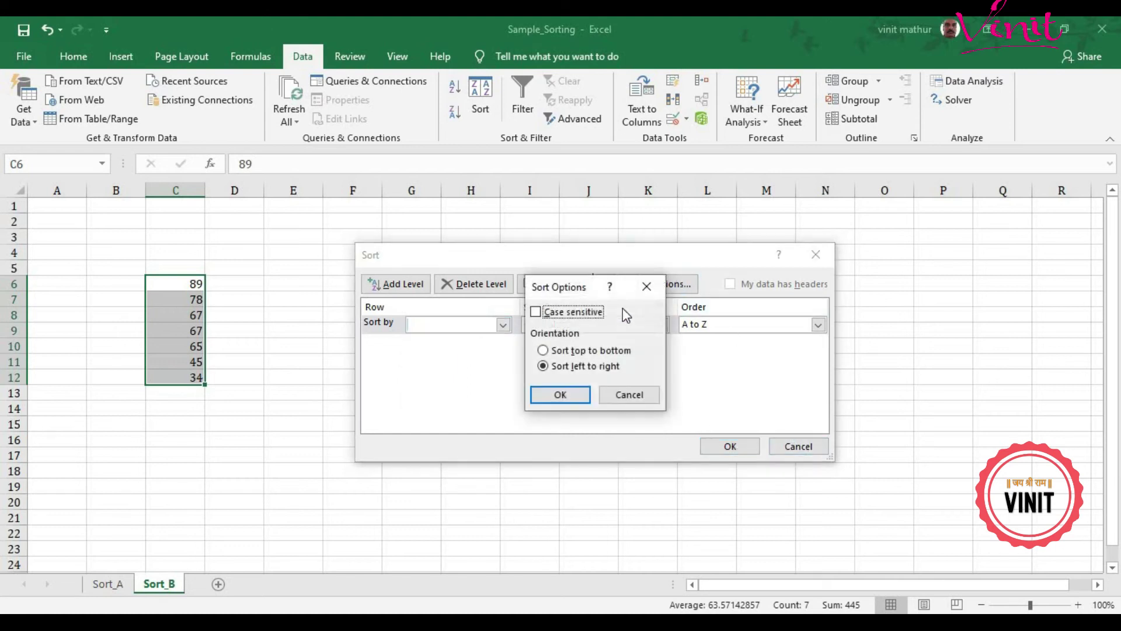
left_click(566, 354)
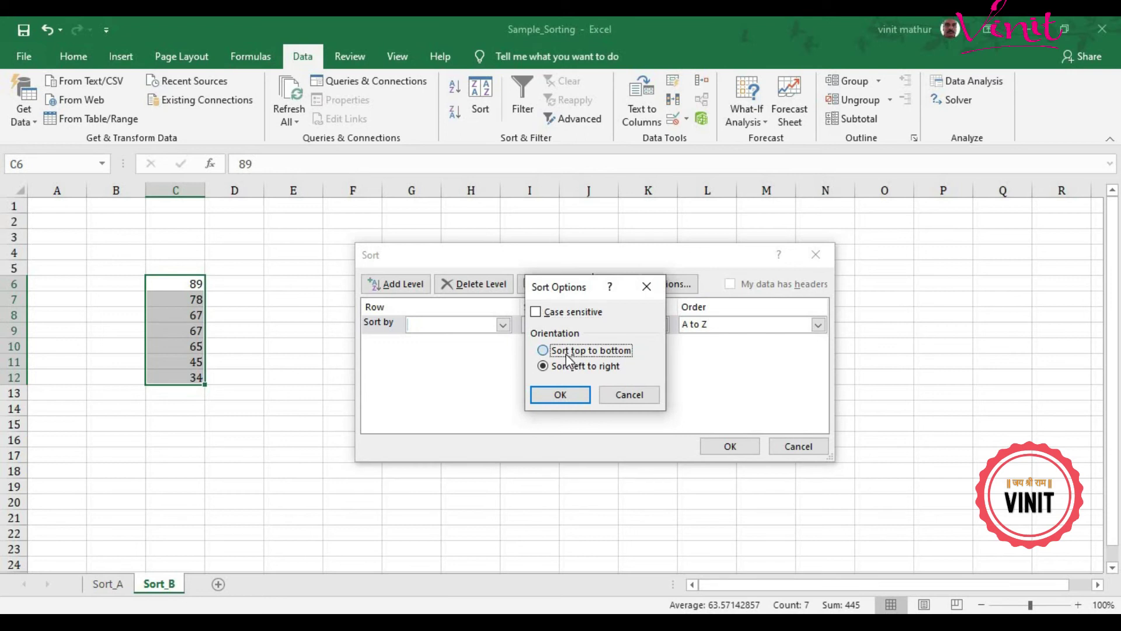
left_click(566, 397)
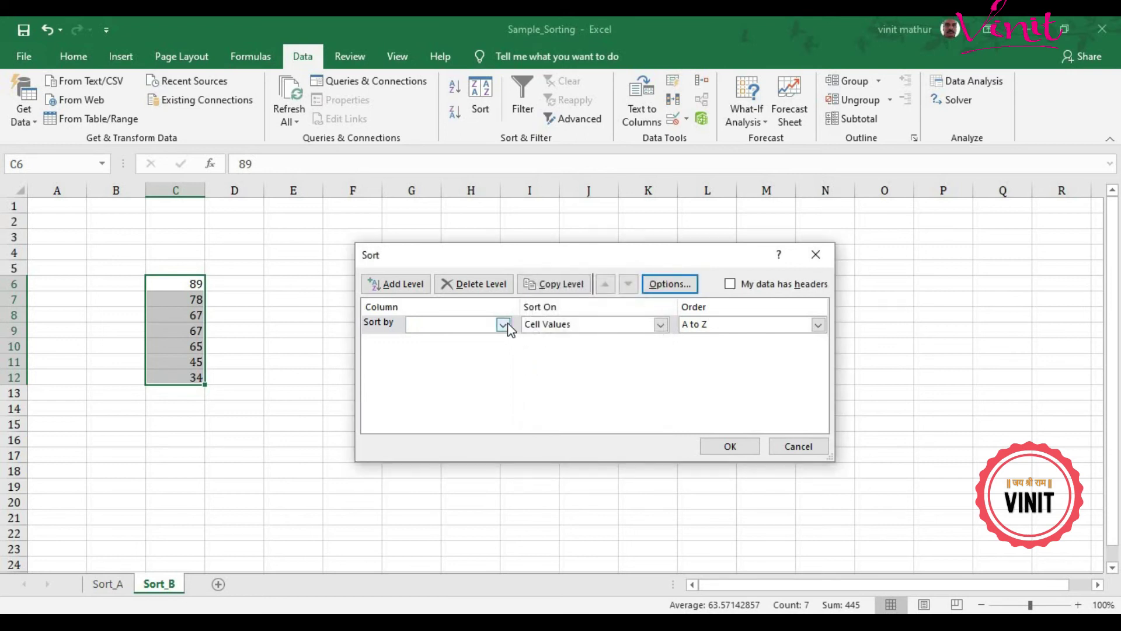
- Sort C6:C12 by Column C on cell values, Smallest to Largest, keeping the top-to-bottom orientation
left_click(506, 324)
left_click(449, 340)
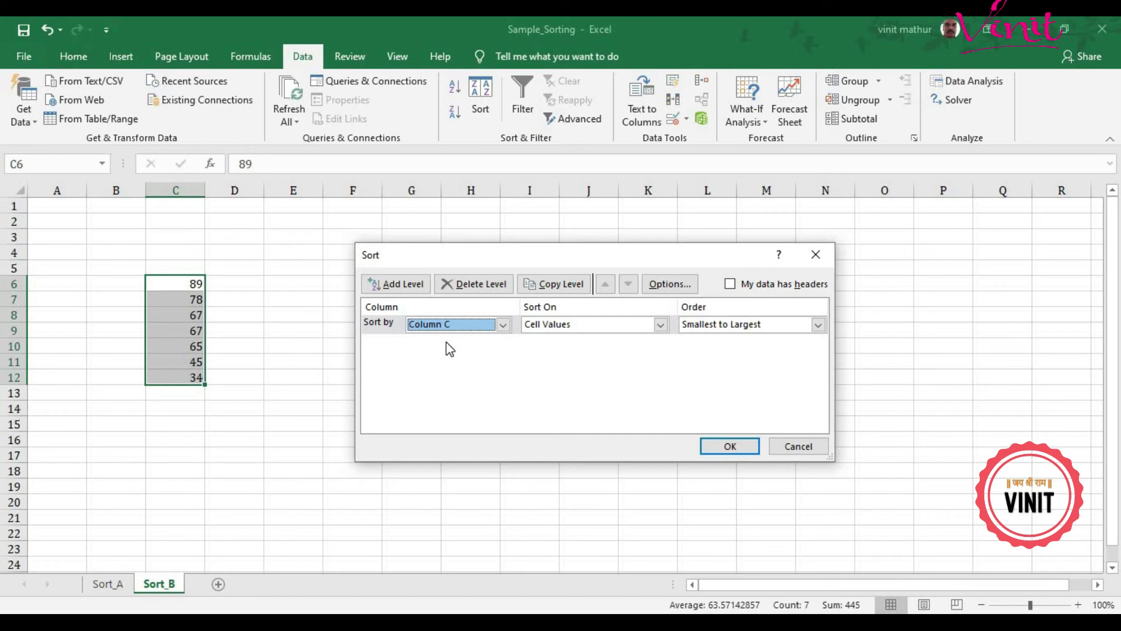
left_click(666, 284)
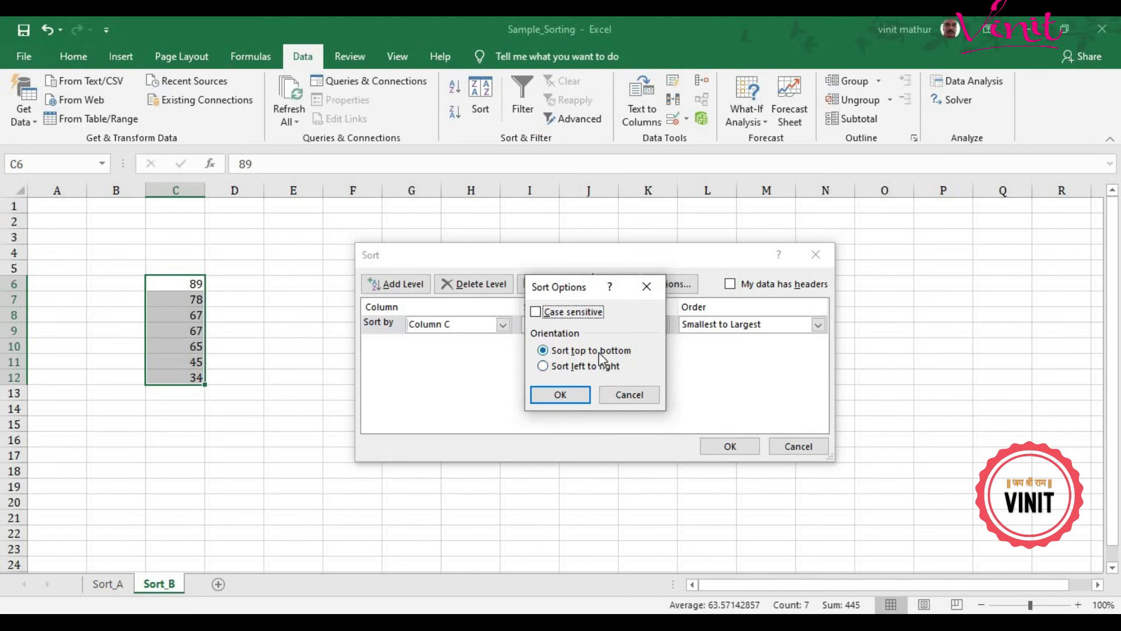
left_click(560, 394)
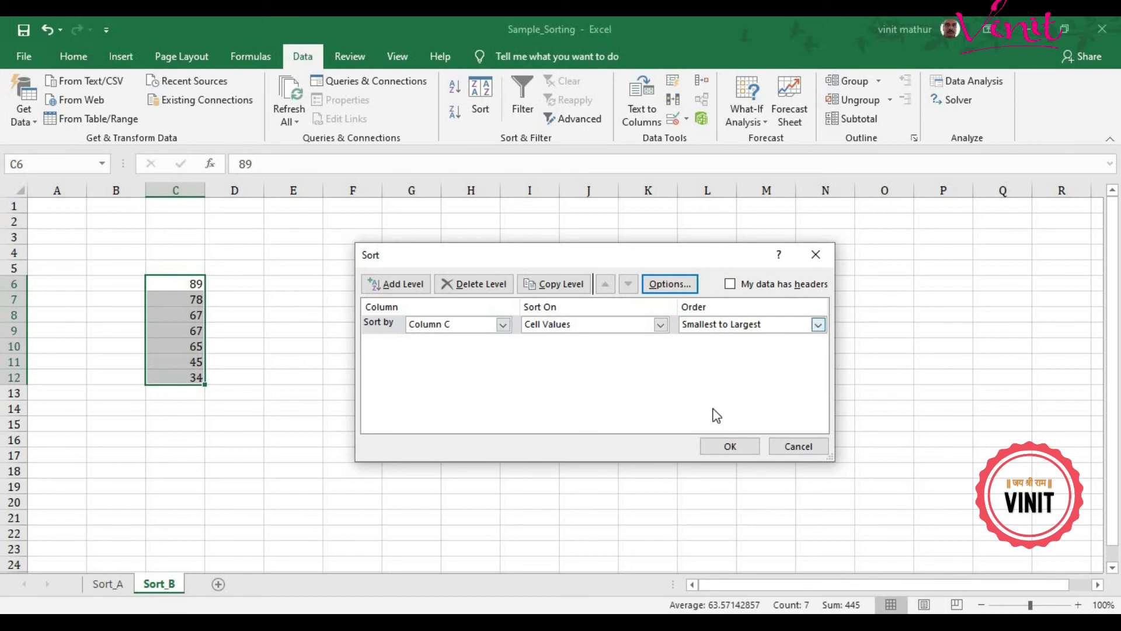
left_click(730, 446)
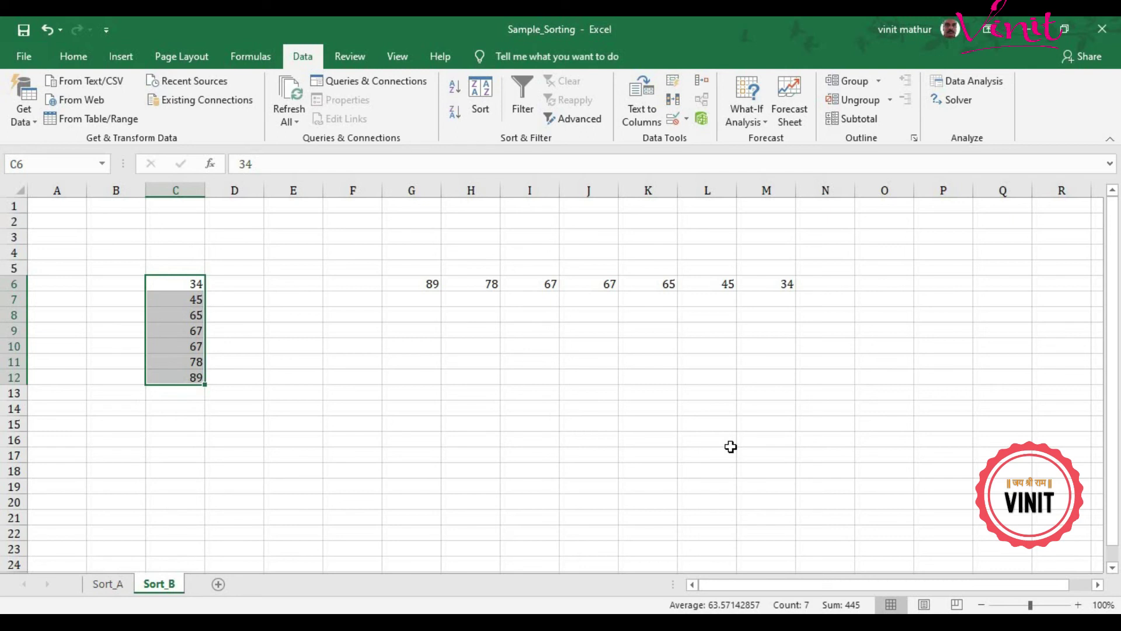
- Enter Friday, Sunday, Monday and Saturday down cells I11 to I14
left_click(512, 366)
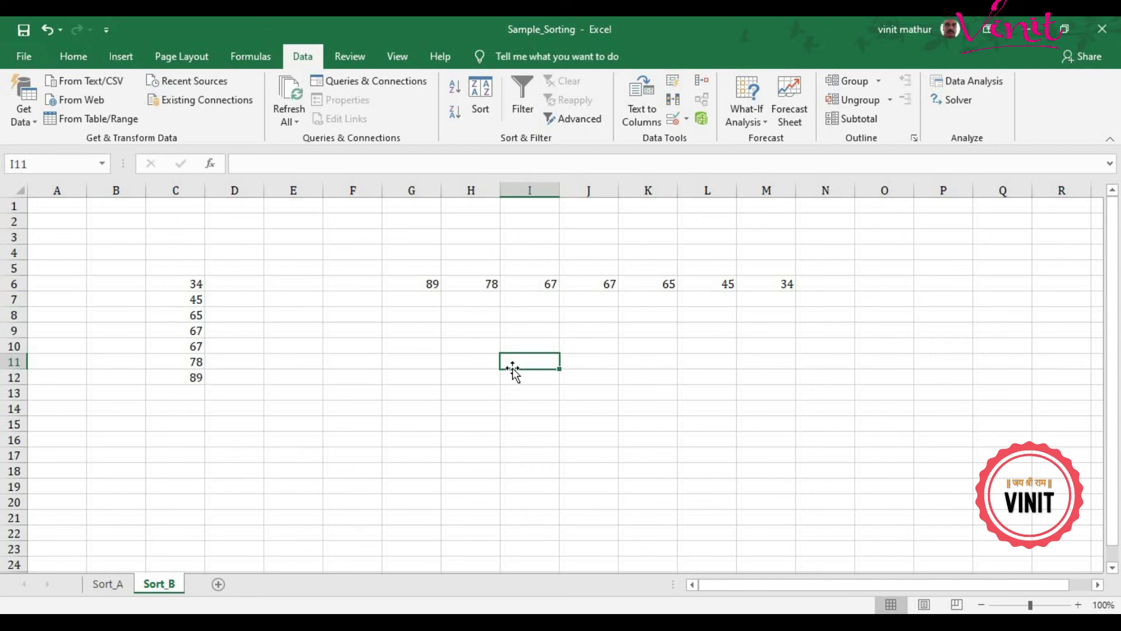
type("Frid")
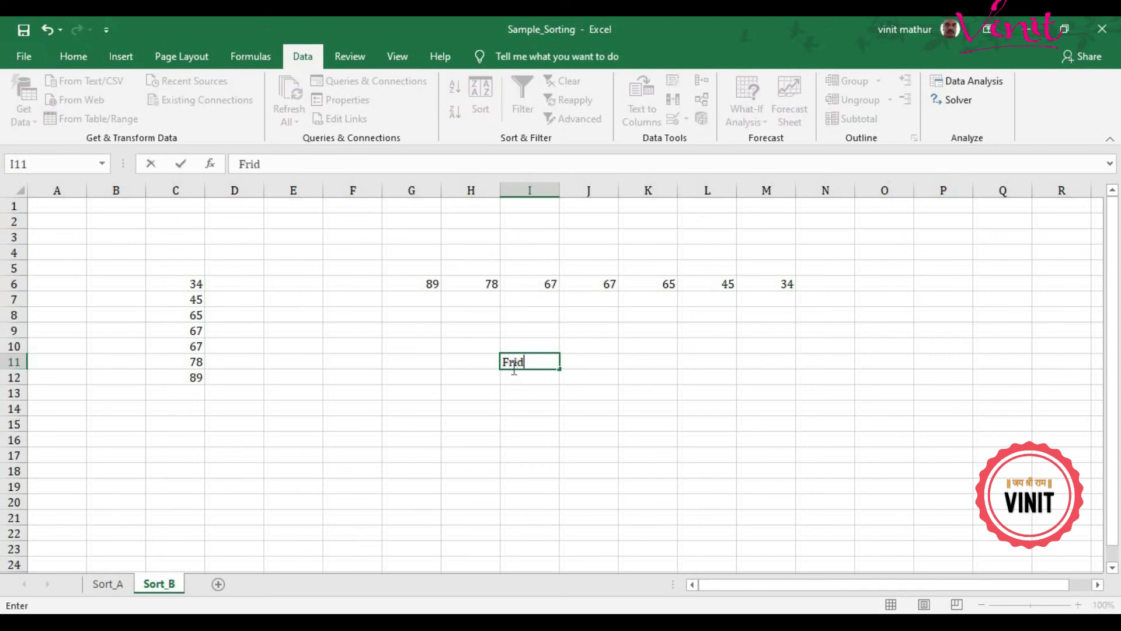
type("ay")
key("Return")
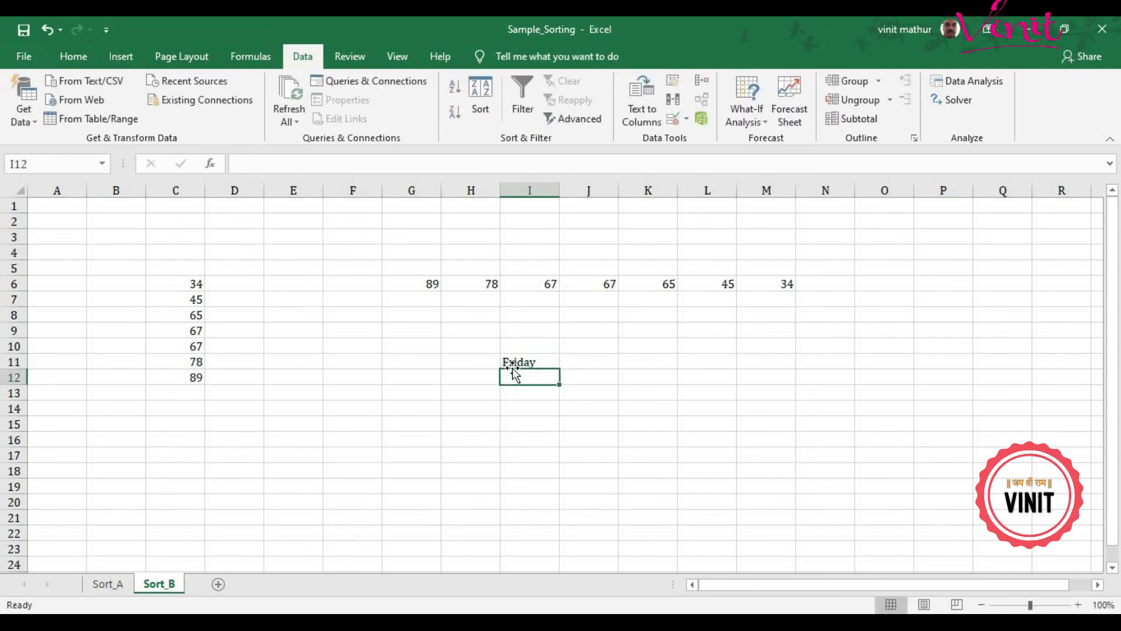
type("Sunday")
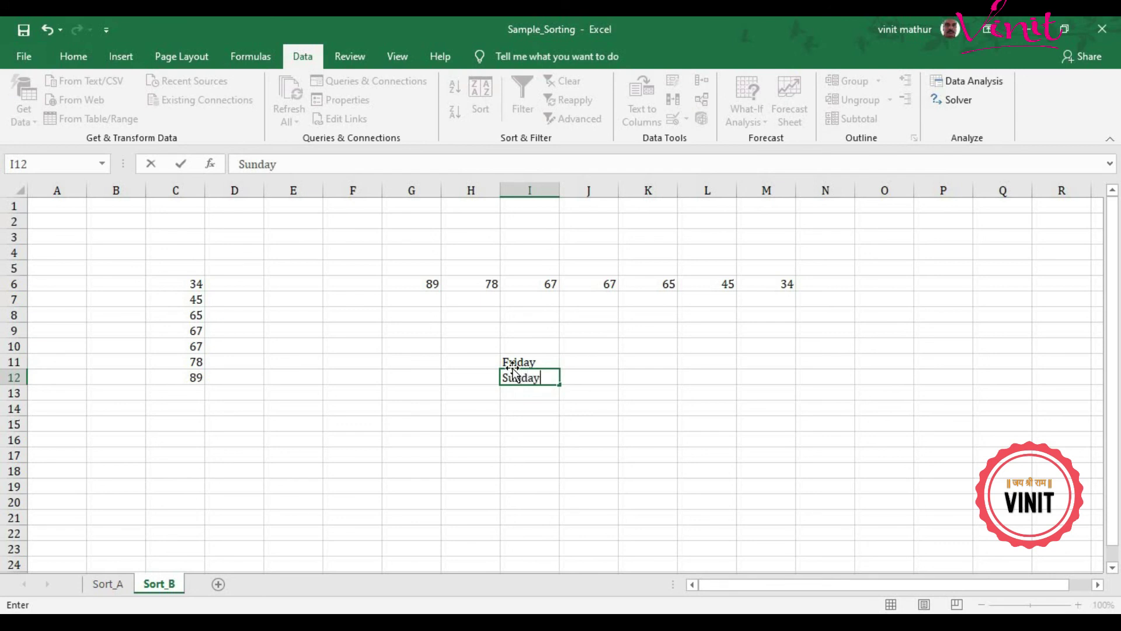
key("Return")
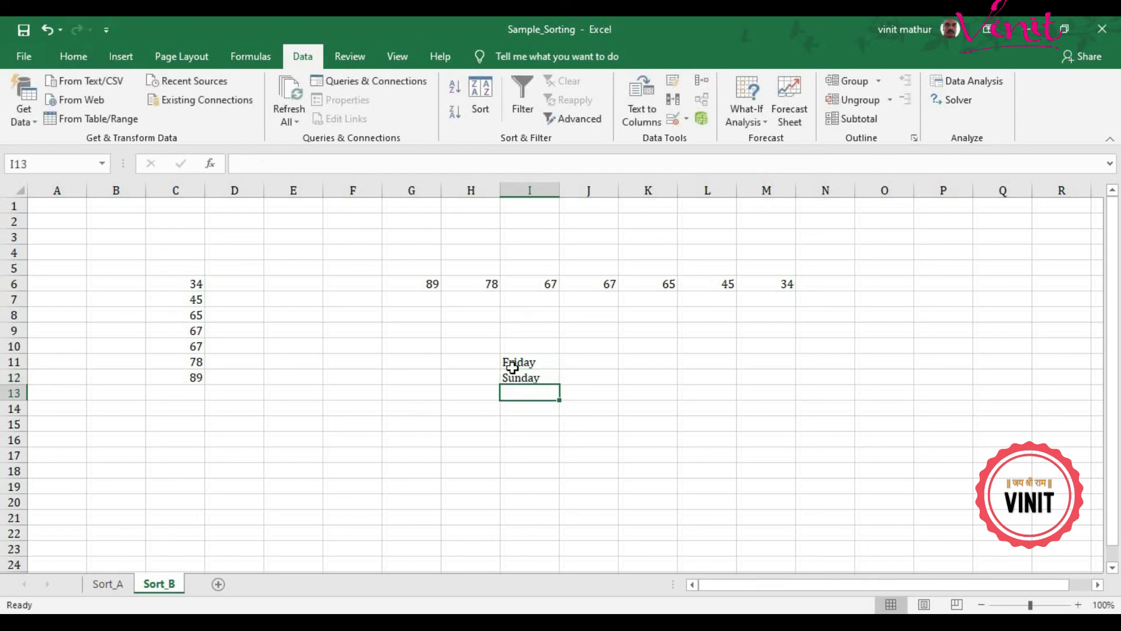
type("Mo")
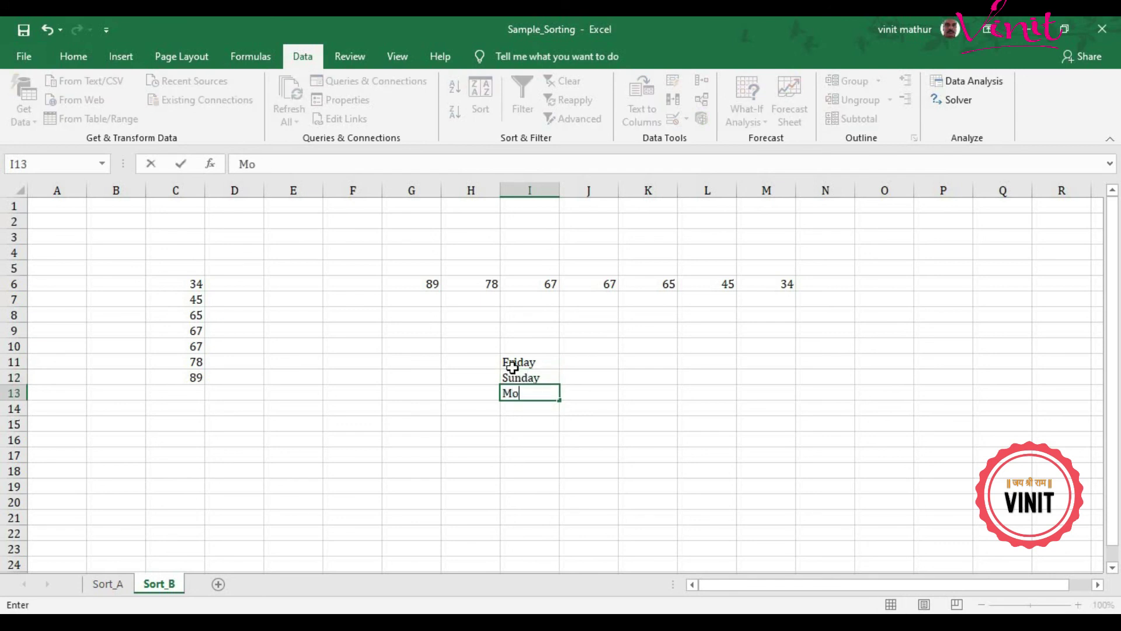
type("nday")
key("Return")
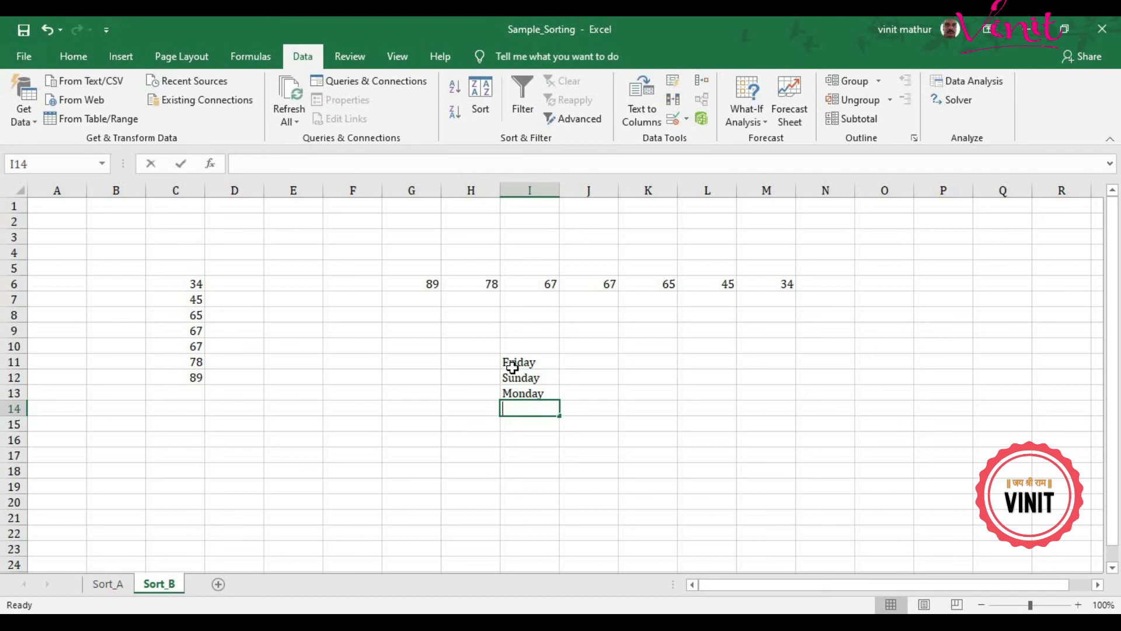
type("Saturday")
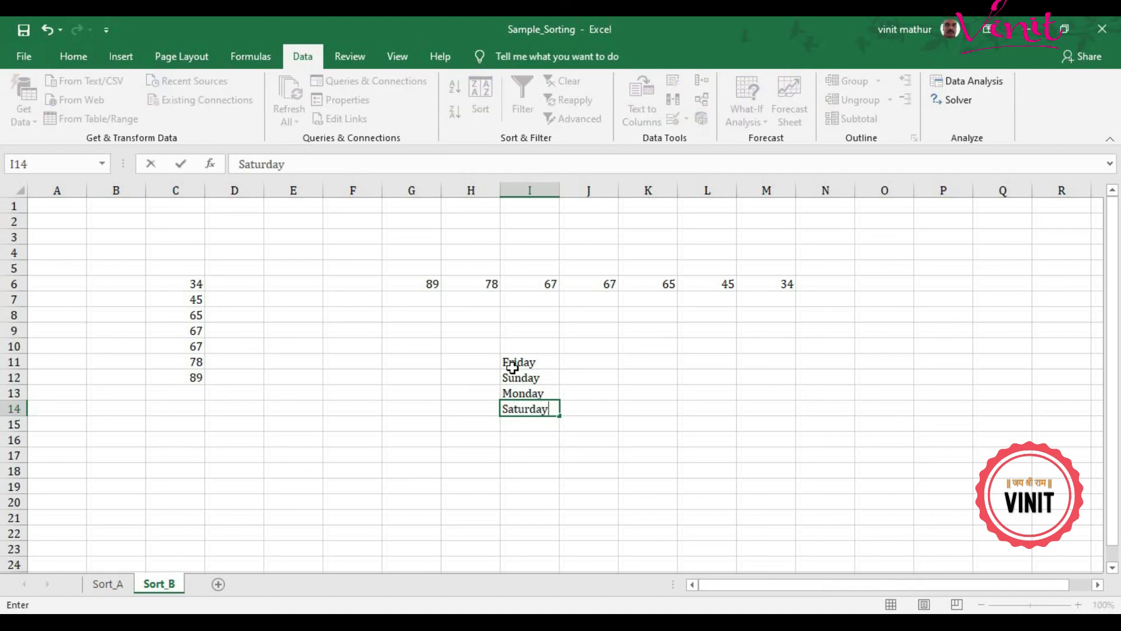
key("Return")
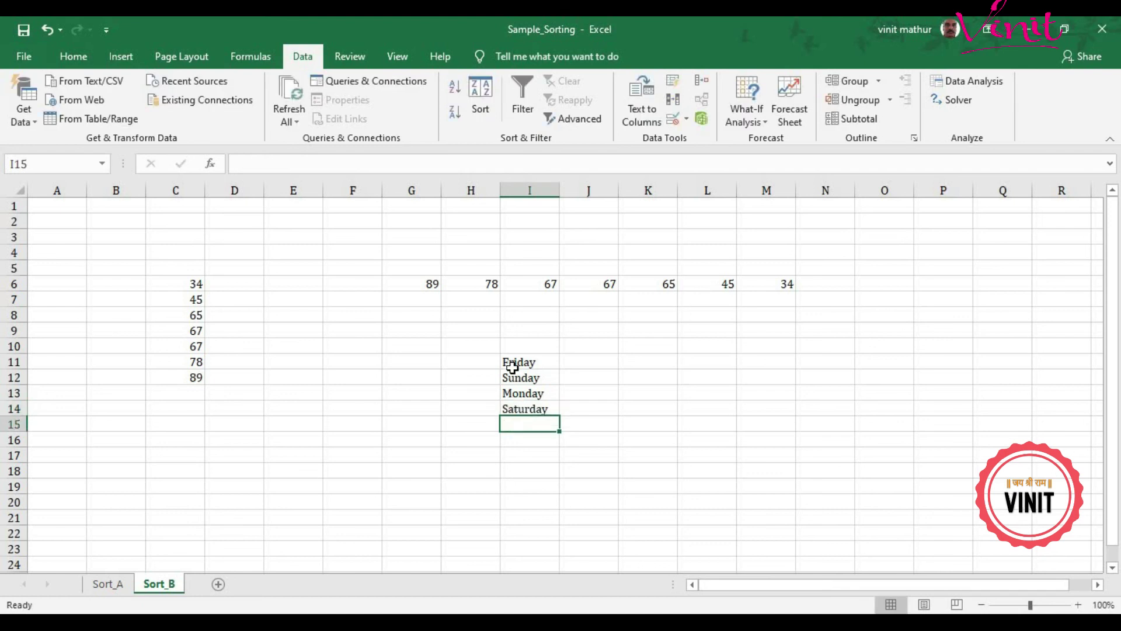
- Add the heading Week Days in cell I10, above the list of days
left_click(542, 349)
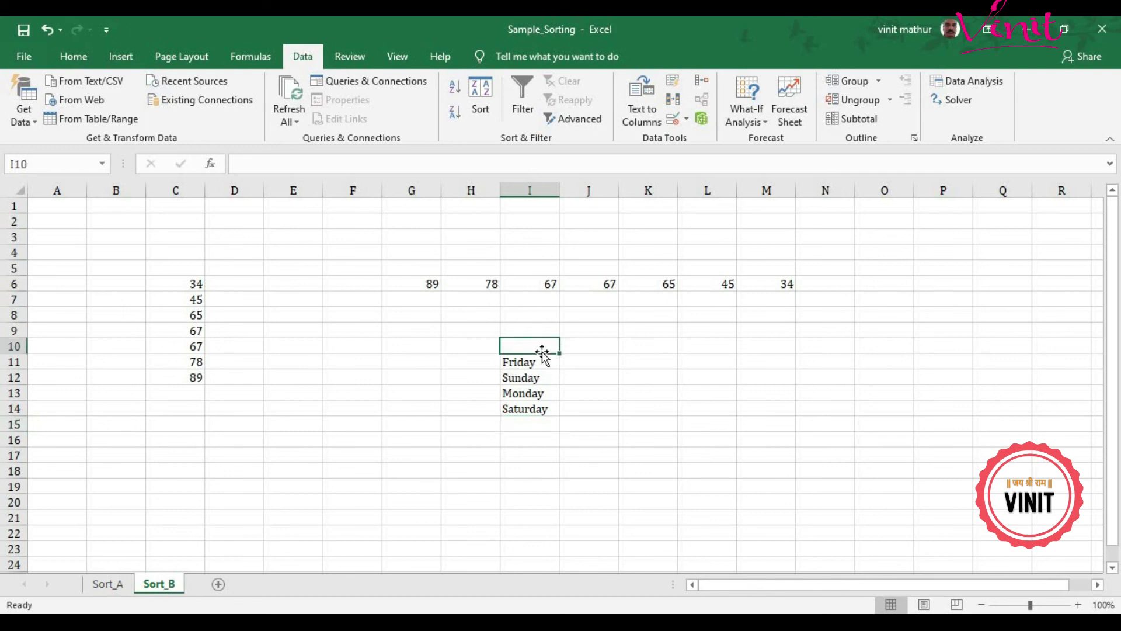
type("We")
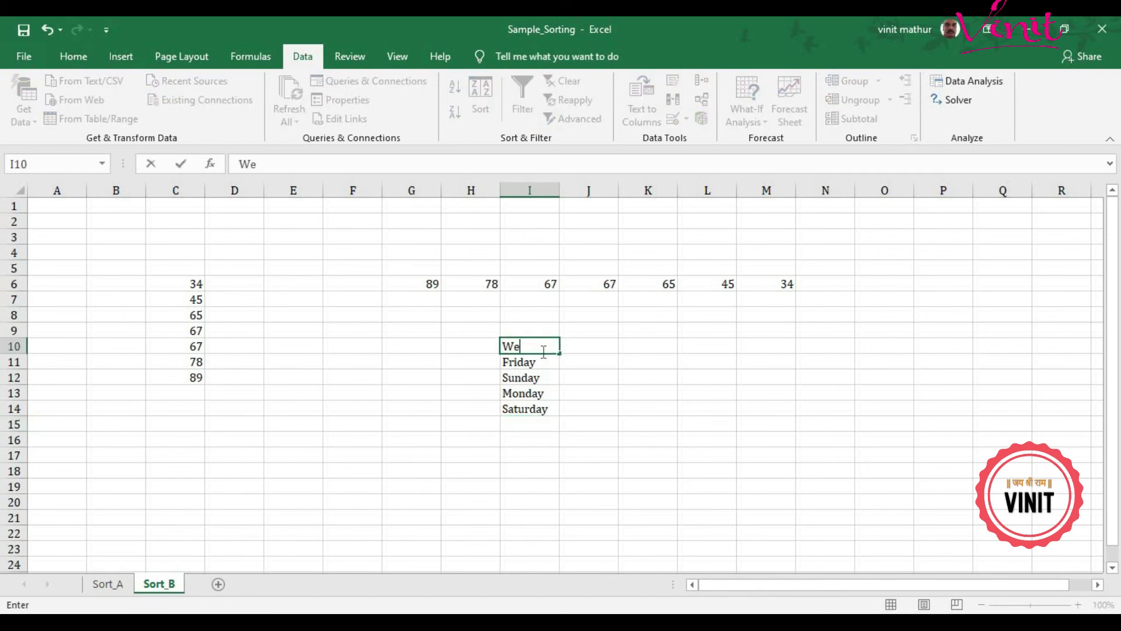
type("ek Days")
key("Return")
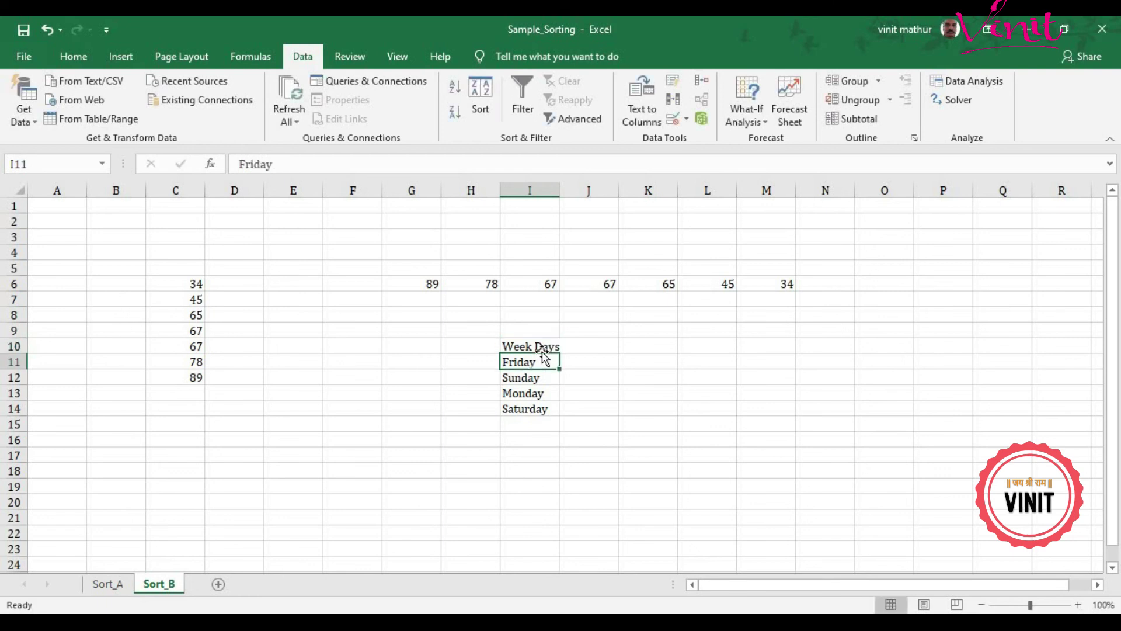
- Start a custom sort of I10:I14 and mark the data as having headers
left_click_drag(546, 346, 538, 410)
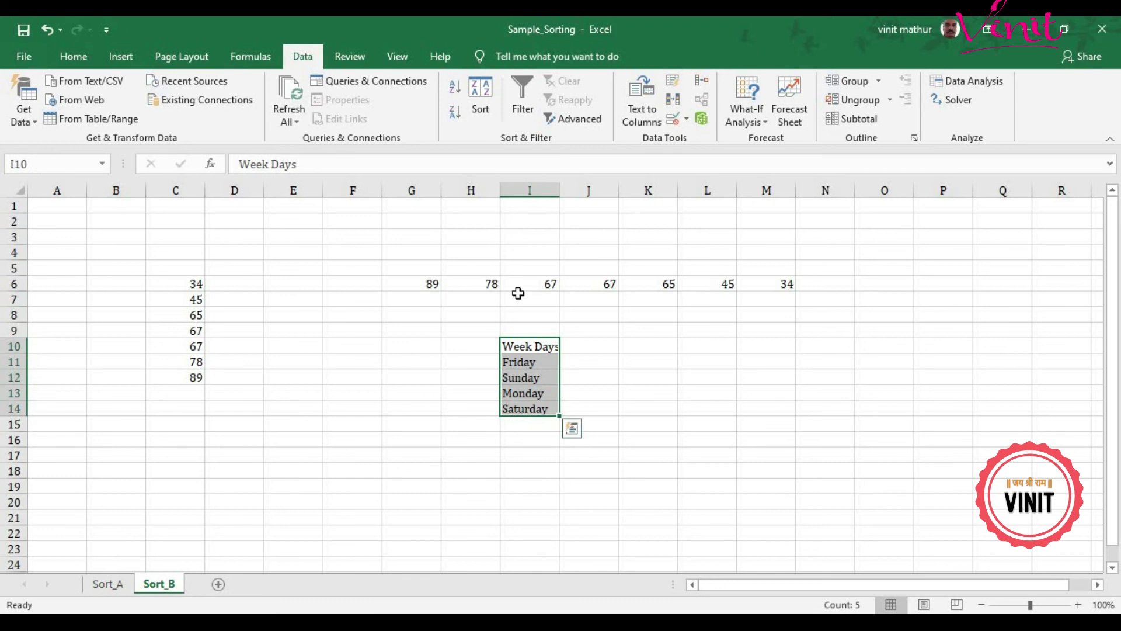
left_click(482, 114)
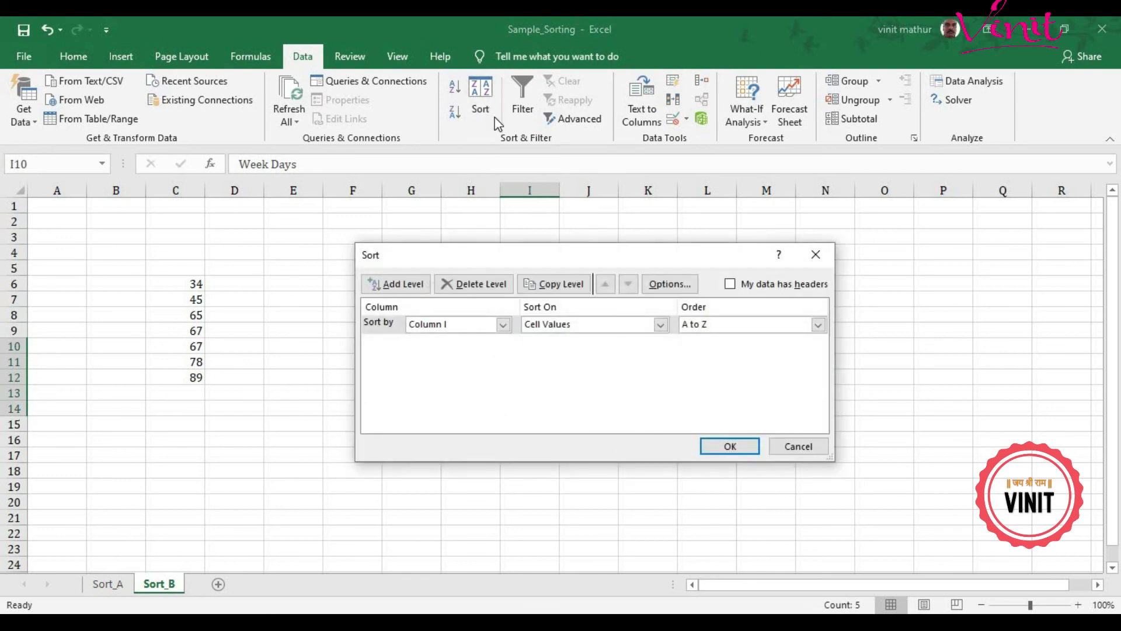
left_click_drag(587, 259, 816, 238)
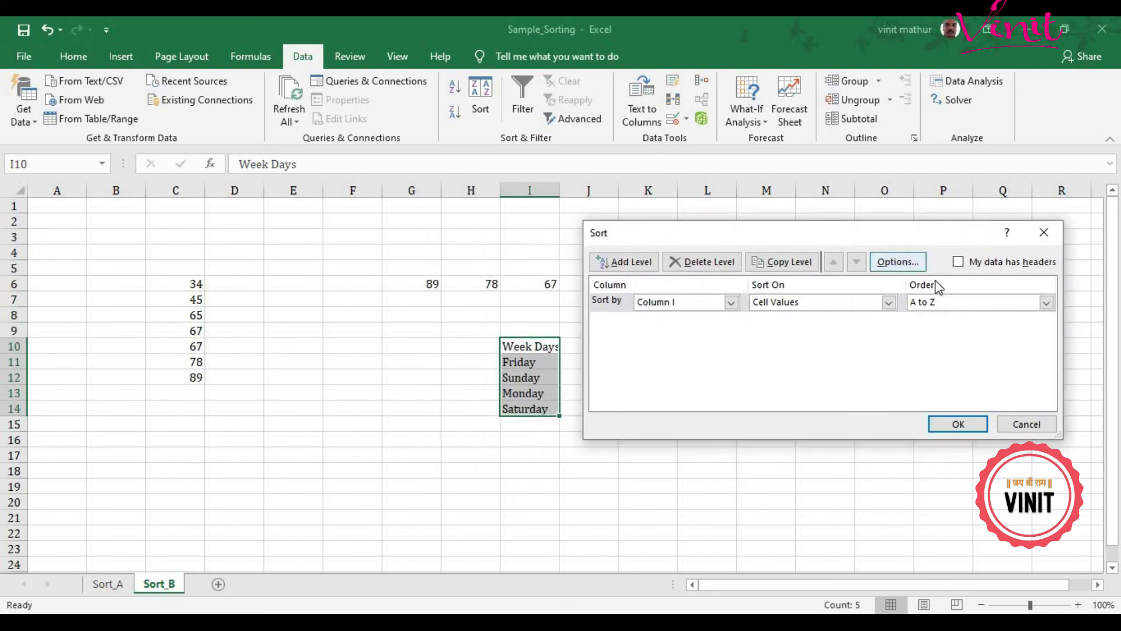
left_click(958, 262)
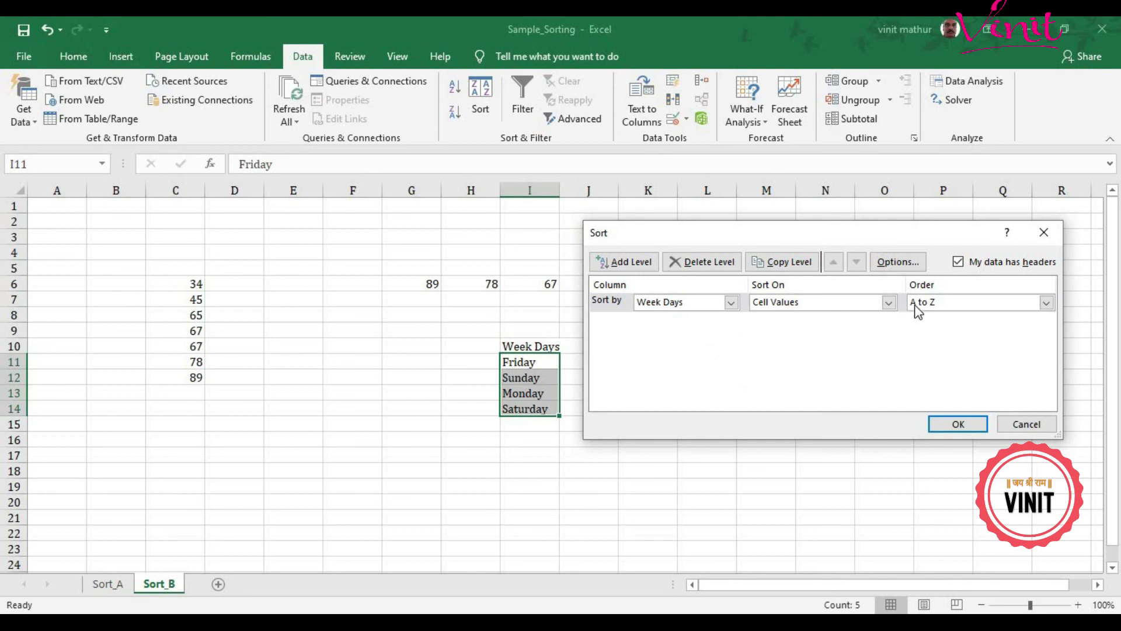
- Sort the Week Days column on cell values using the custom list that starts Monday, Tuesday, Wednesday
left_click(938, 300)
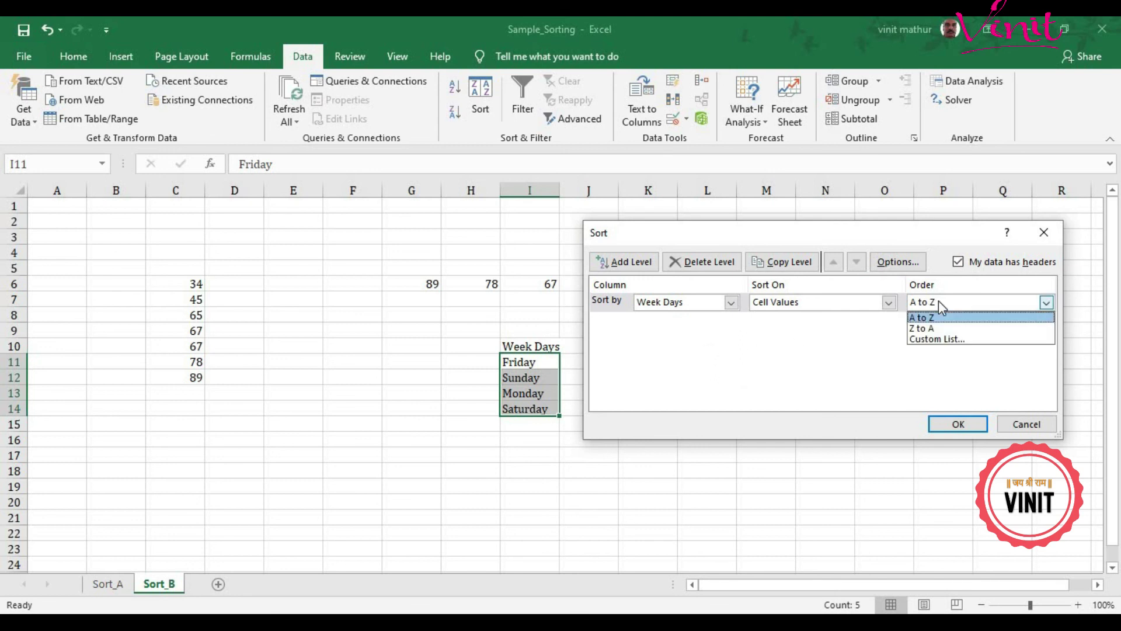
left_click(945, 340)
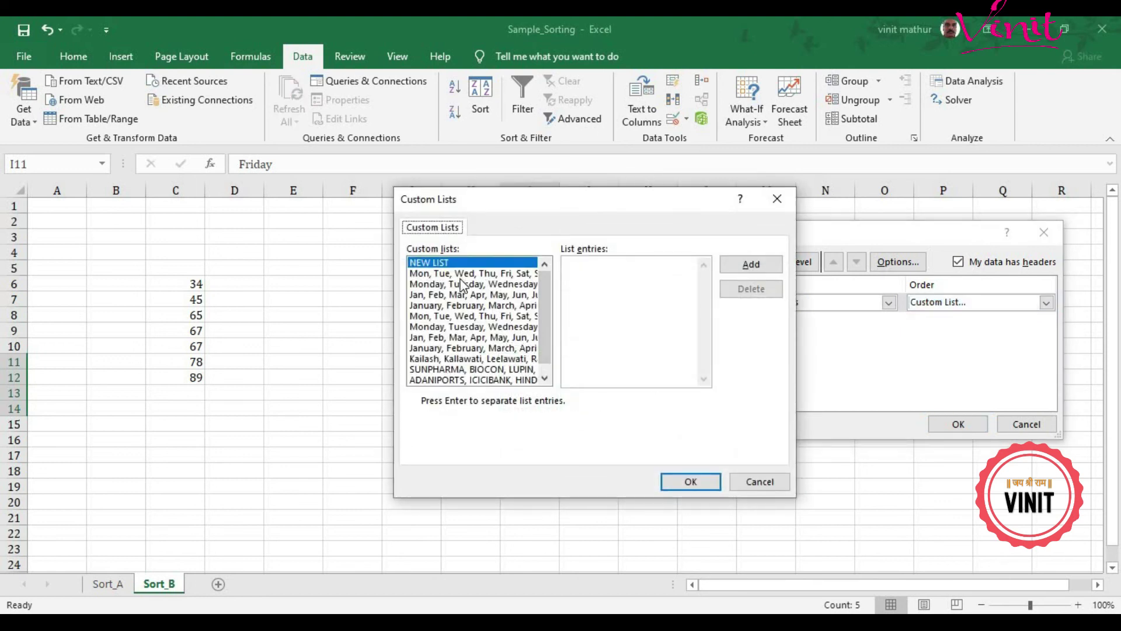
left_click(464, 284)
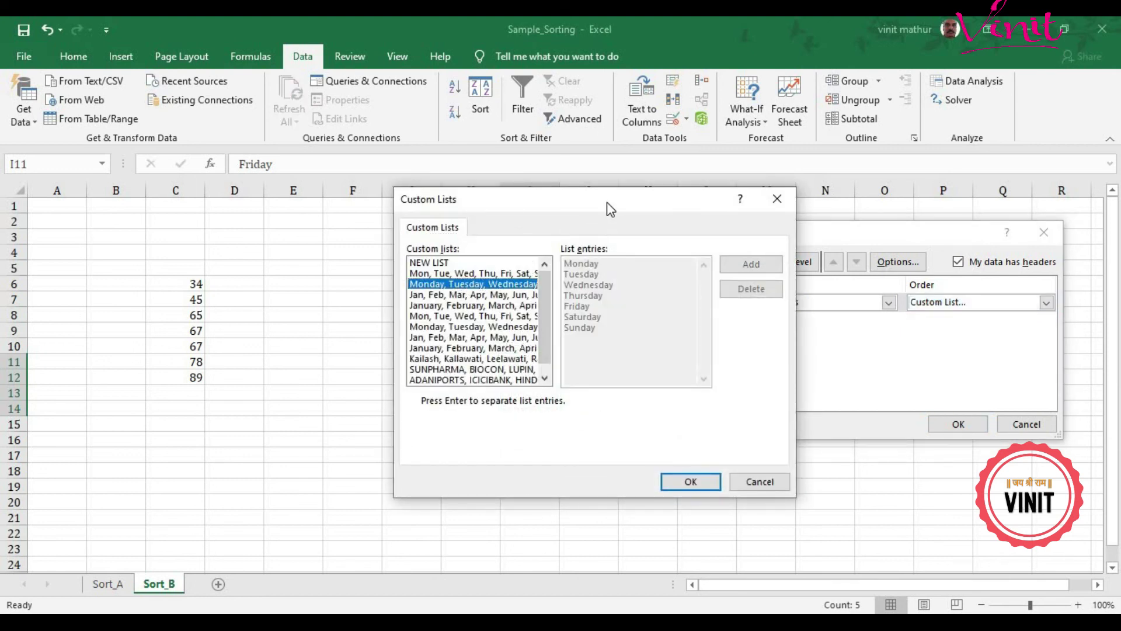
left_click_drag(610, 209, 816, 200)
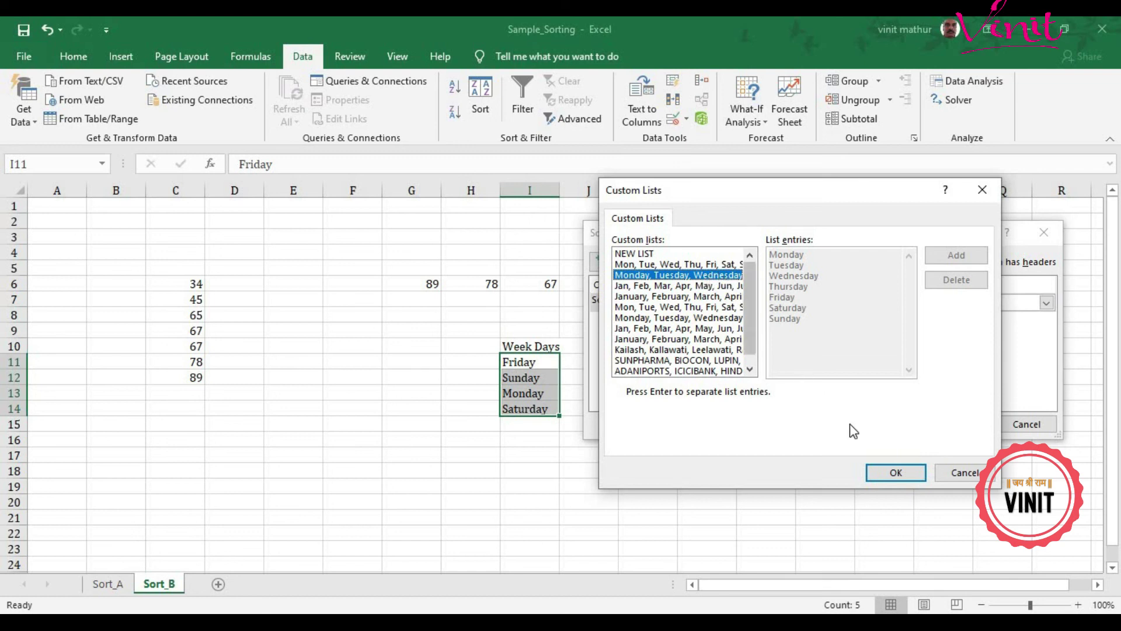
left_click(889, 474)
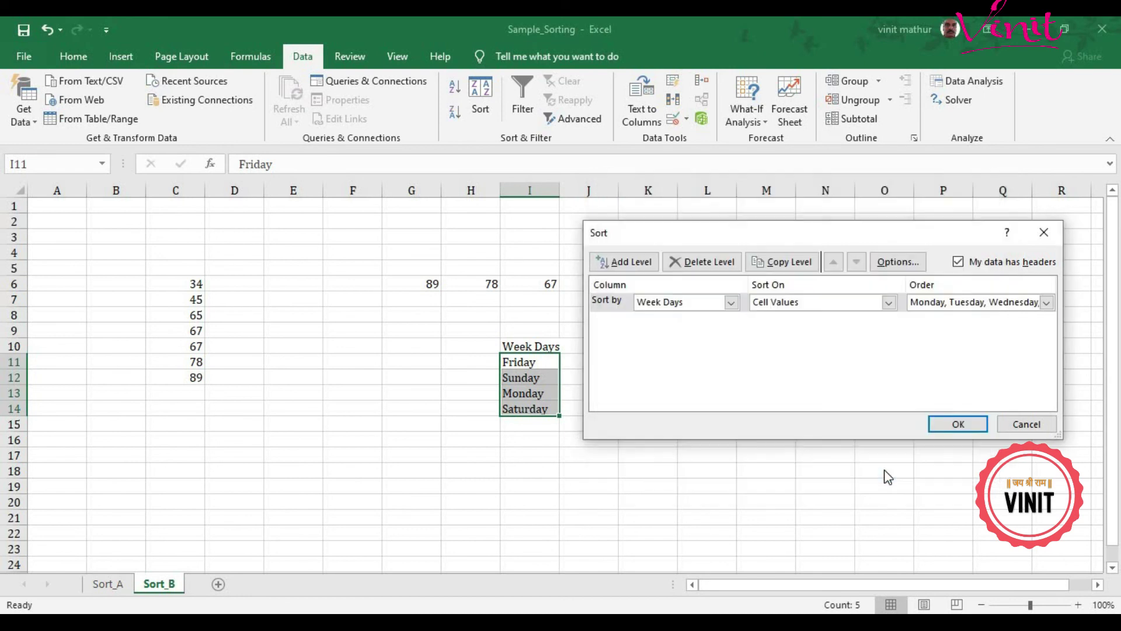
left_click(958, 425)
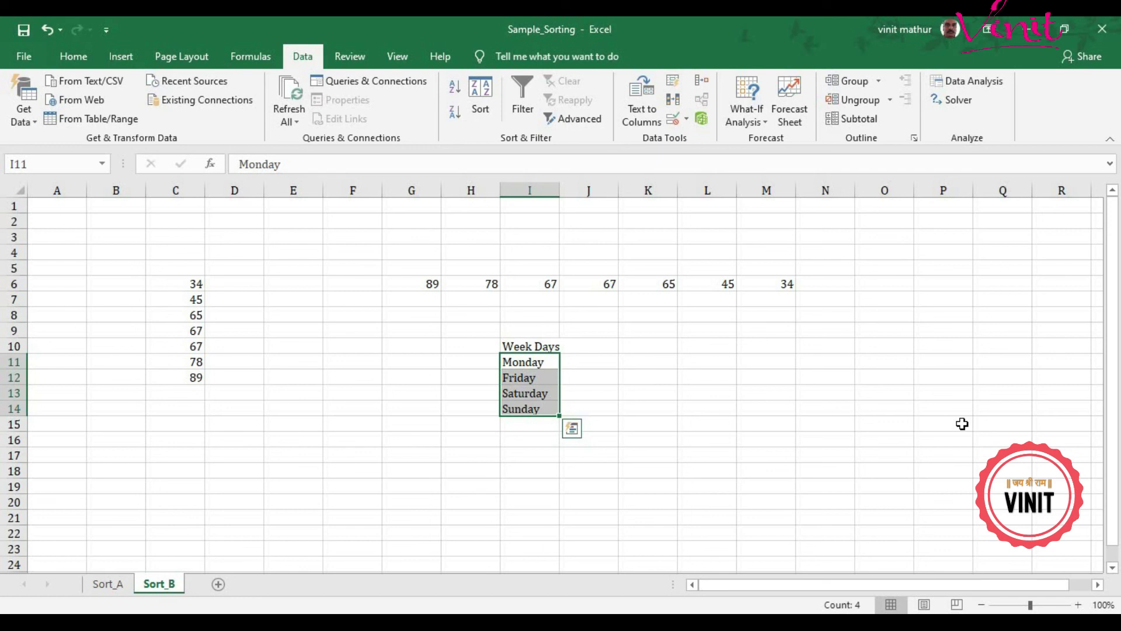
- Review the order options available for sorting the Week Days column, and leave the sort settings without applying anything
left_click(580, 344)
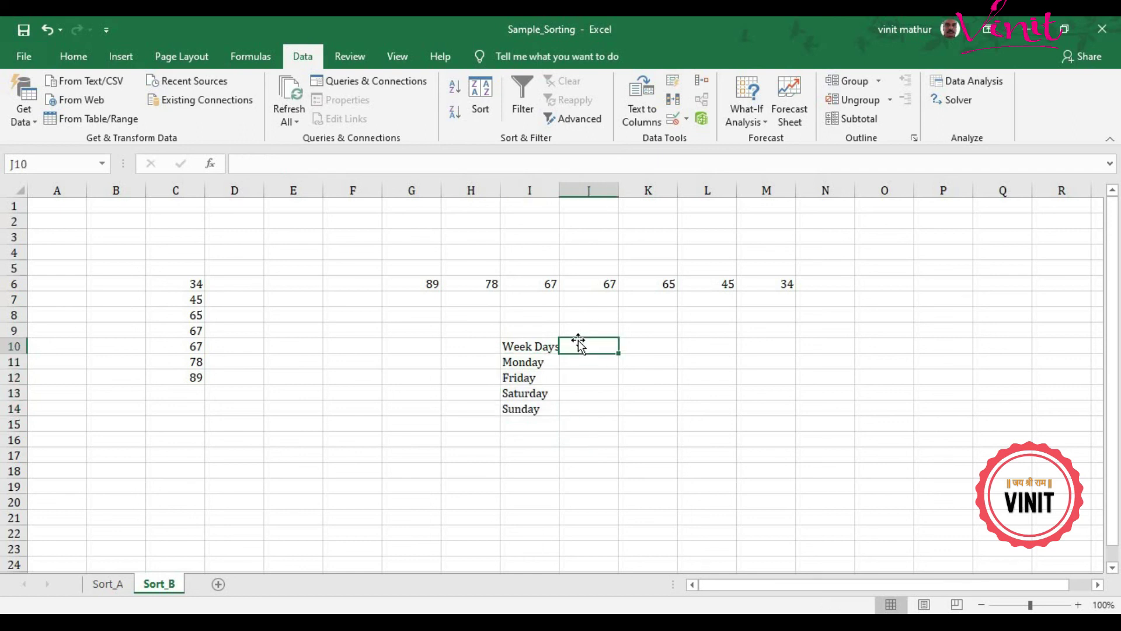
left_click(467, 97)
left_click(1046, 302)
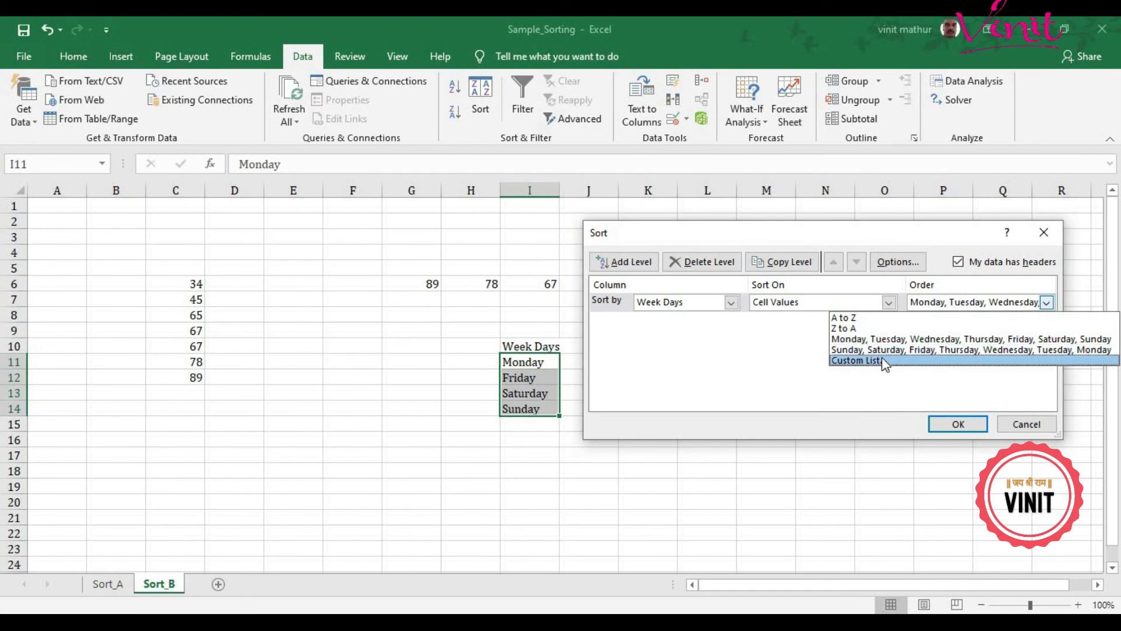
left_click(937, 396)
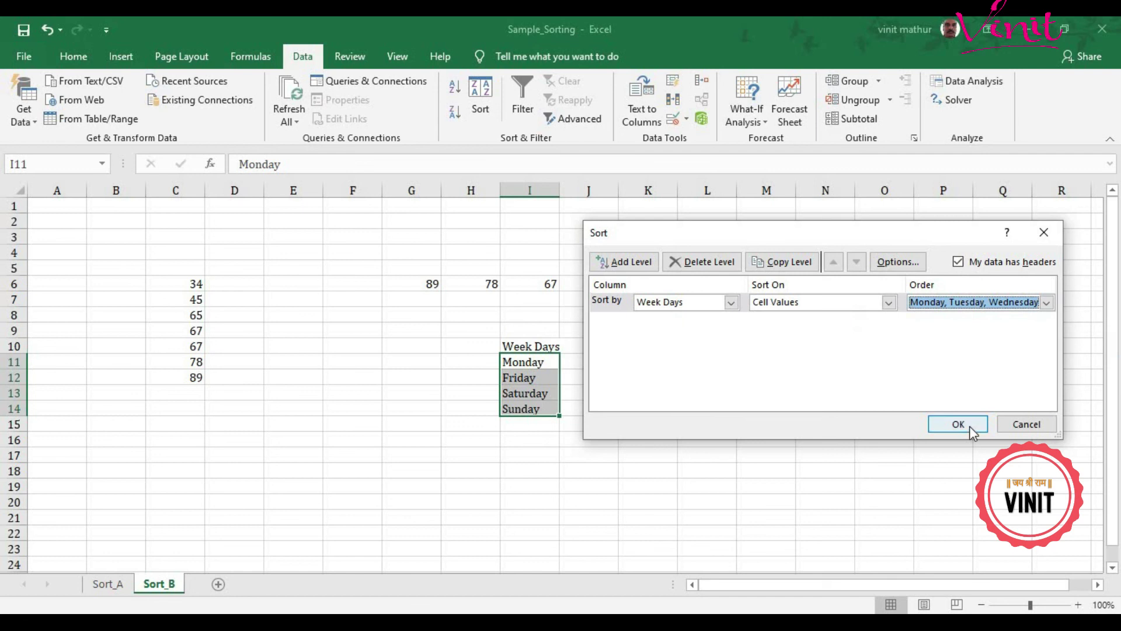
left_click(1019, 427)
left_click(589, 347)
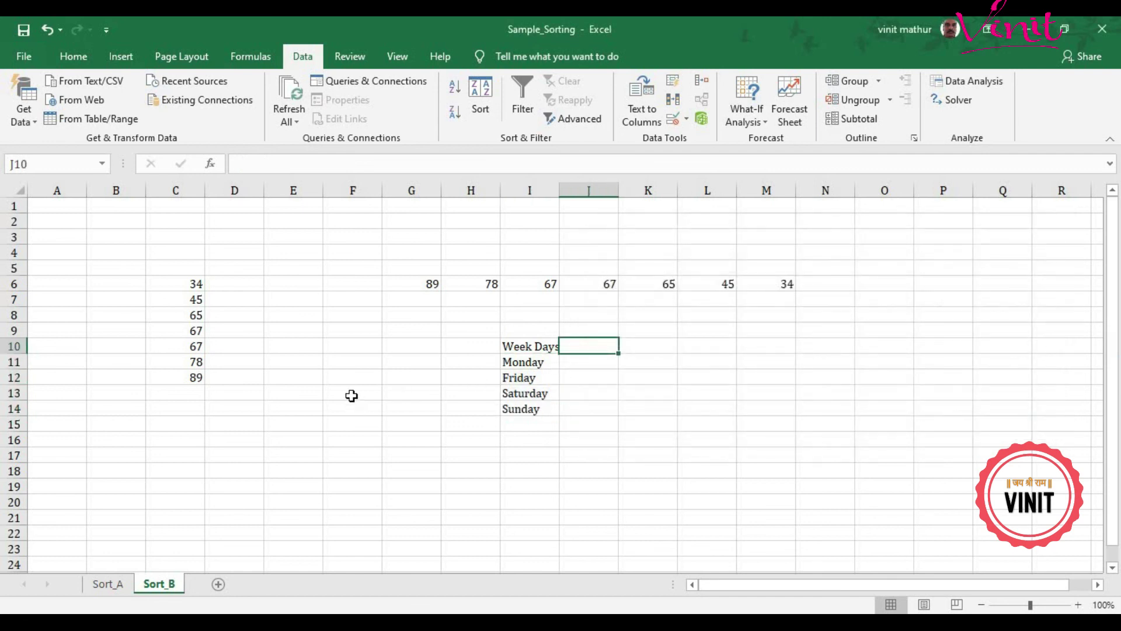
- Switch to the Sort_A sheet with the student marks table
left_click(107, 584)
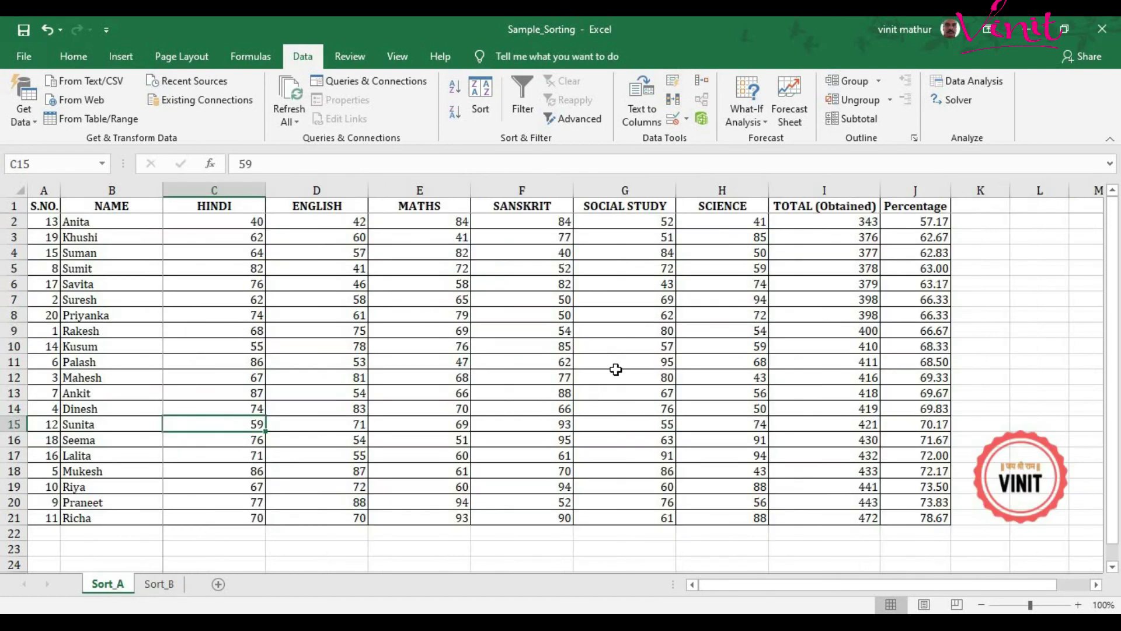